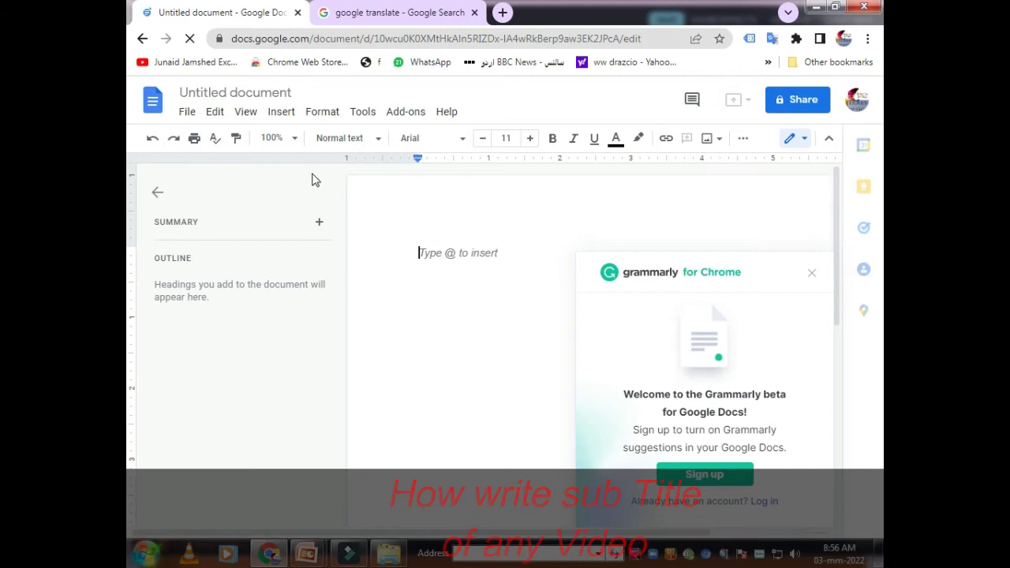
Start voice typing in the document and dictate "Hello friend for Subtitle of enemy".
{"action": "left_click", "coordinate": [360, 114]}
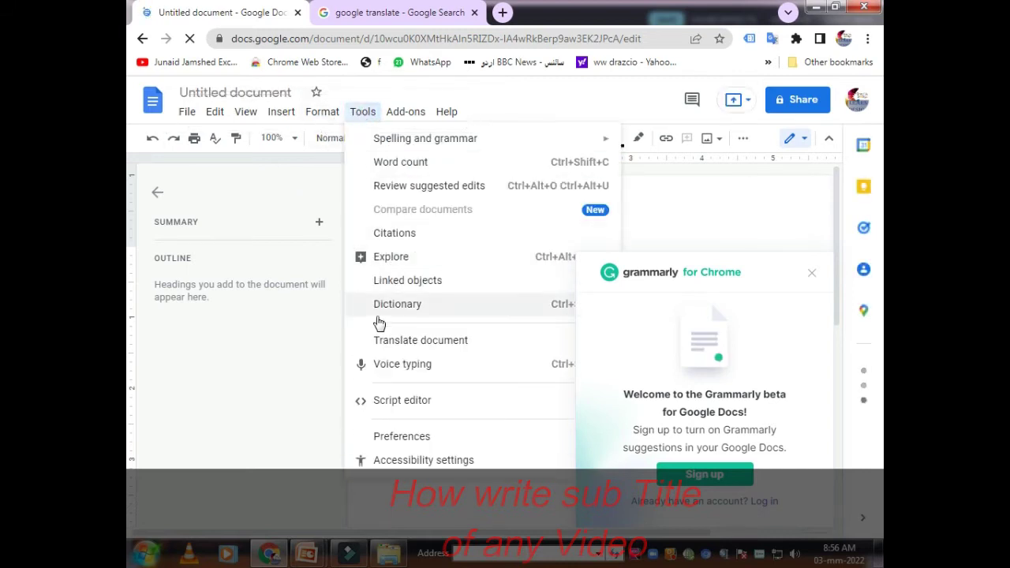
{"action": "left_click", "coordinate": [404, 366]}
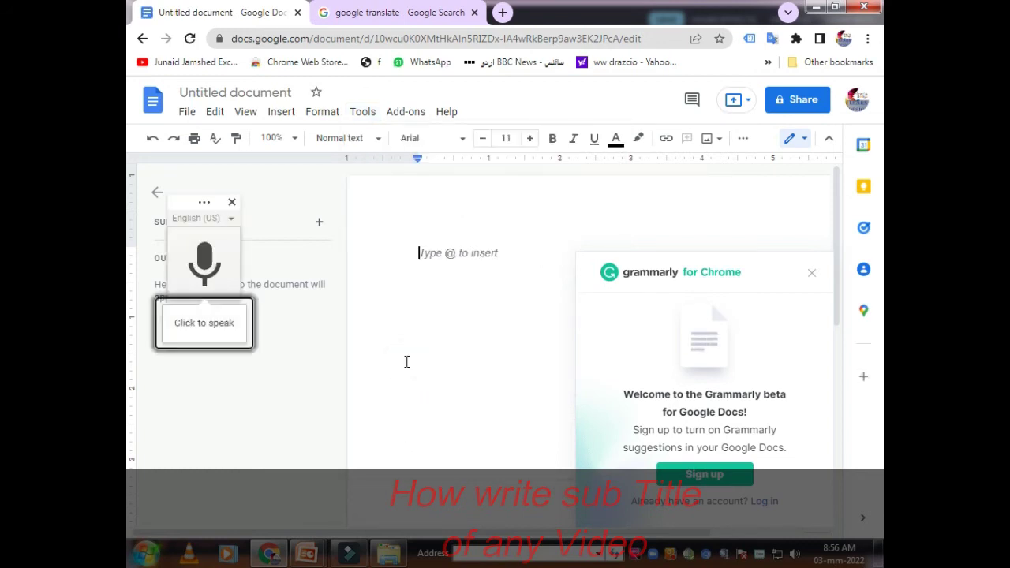
{"action": "left_click", "coordinate": [206, 270]}
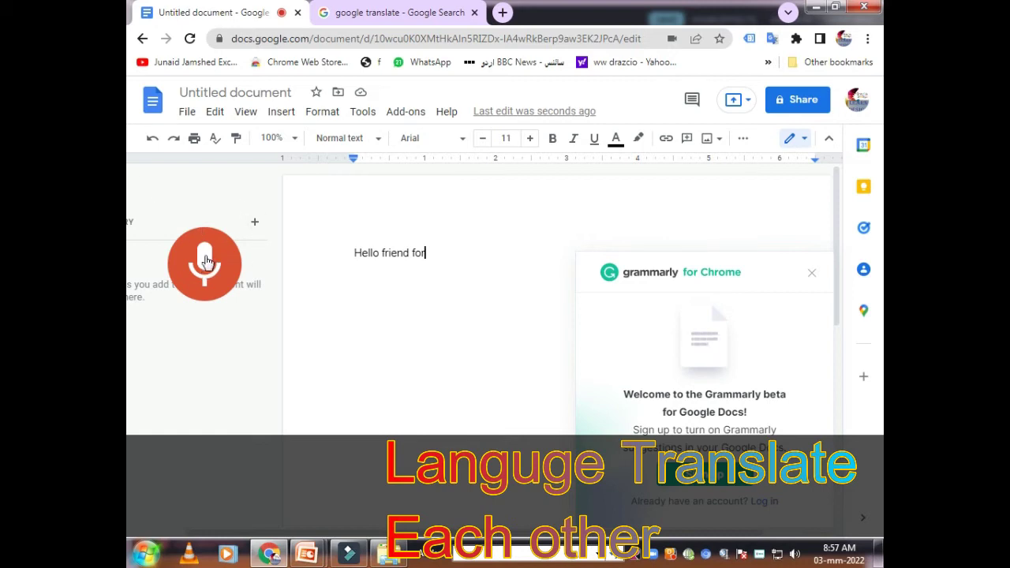
{"action": "left_click", "coordinate": [205, 261]}
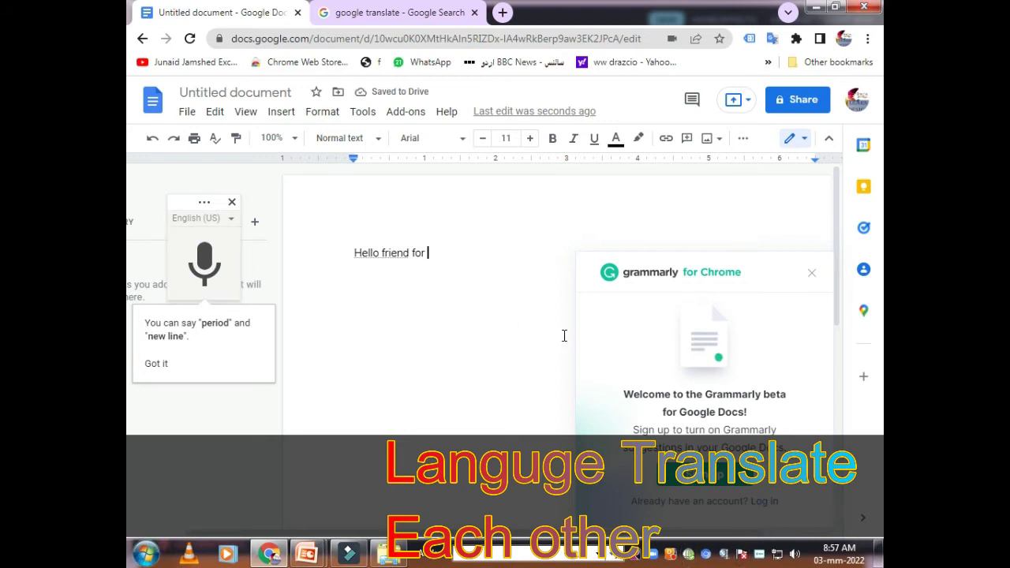
{"action": "left_click", "coordinate": [207, 263]}
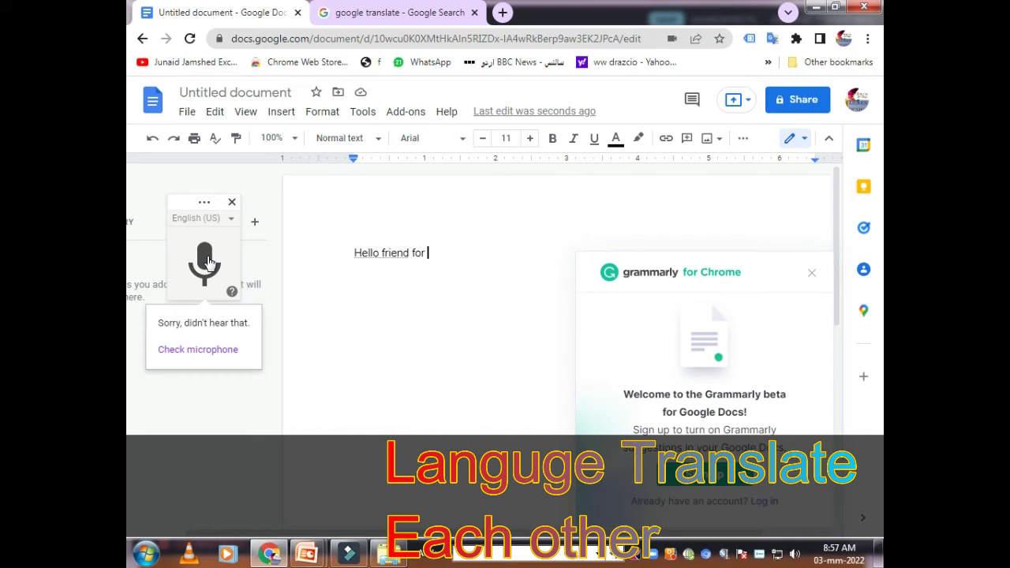
{"action": "left_click", "coordinate": [204, 260]}
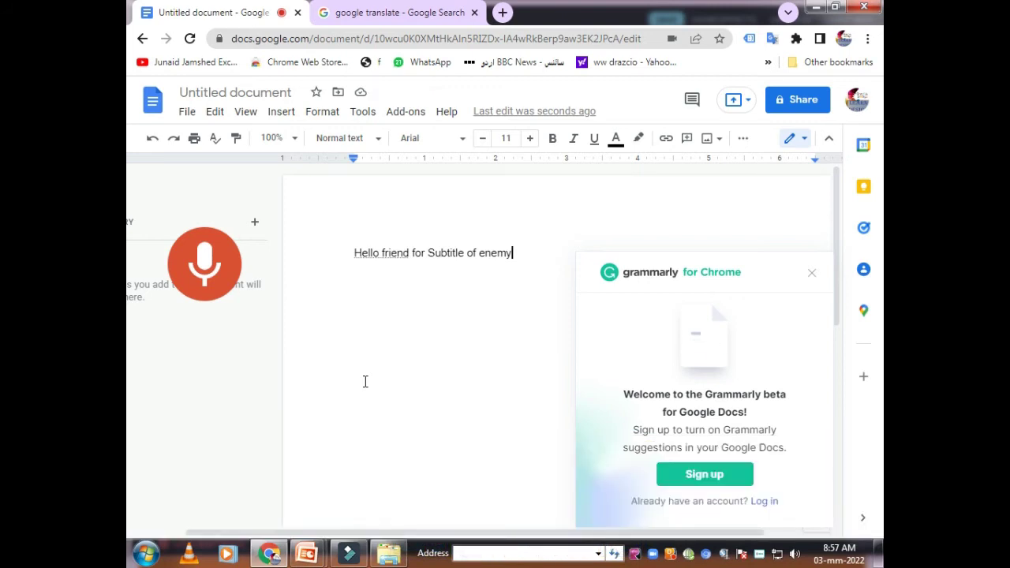
Copy all the dictated text from the document into the source text box of Google Translate.
{"action": "key", "text": "ctrl+a"}
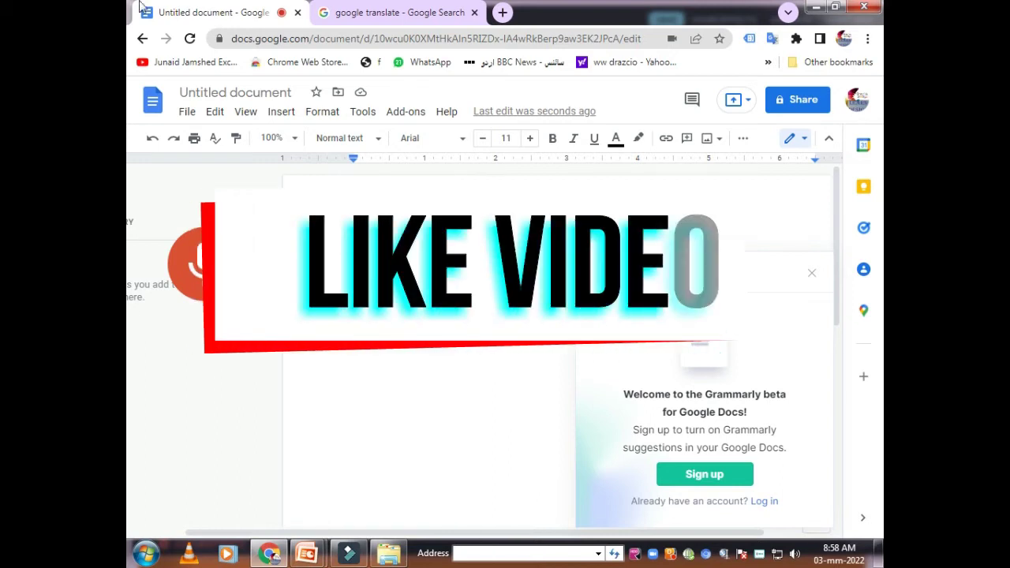
{"action": "left_click", "coordinate": [378, 11]}
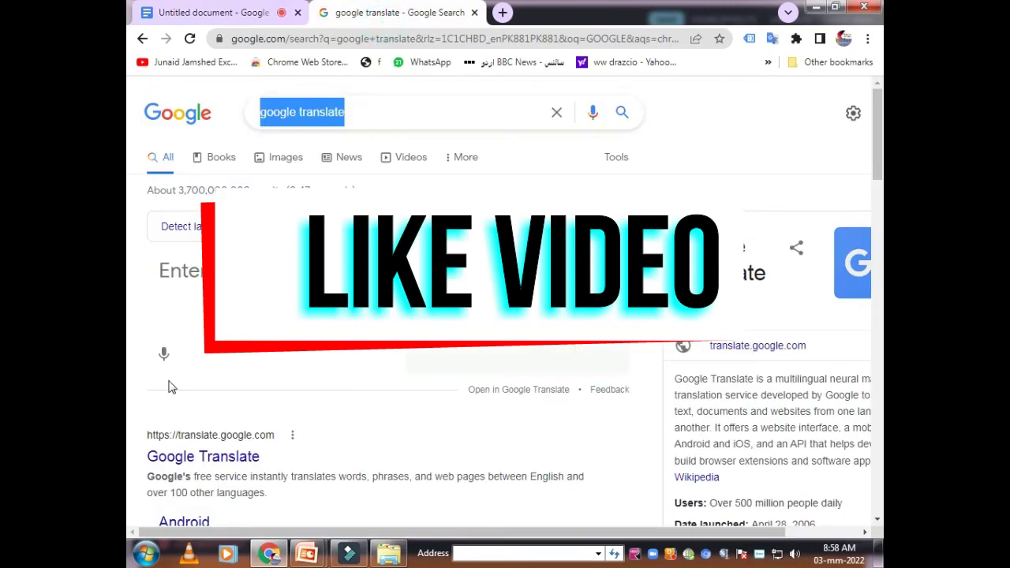
{"action": "left_click", "coordinate": [201, 271]}
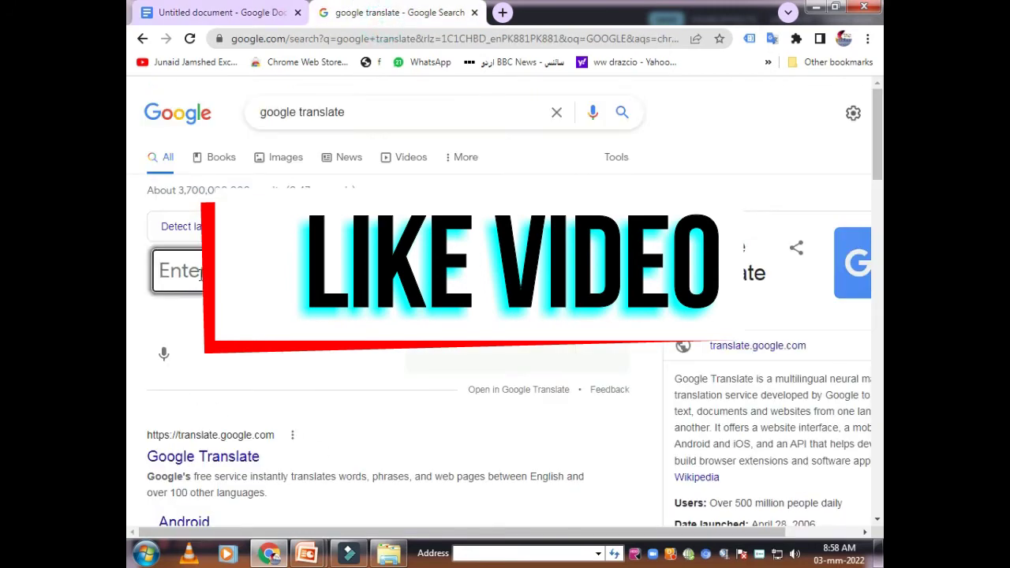
{"action": "key", "text": "ctrl+v"}
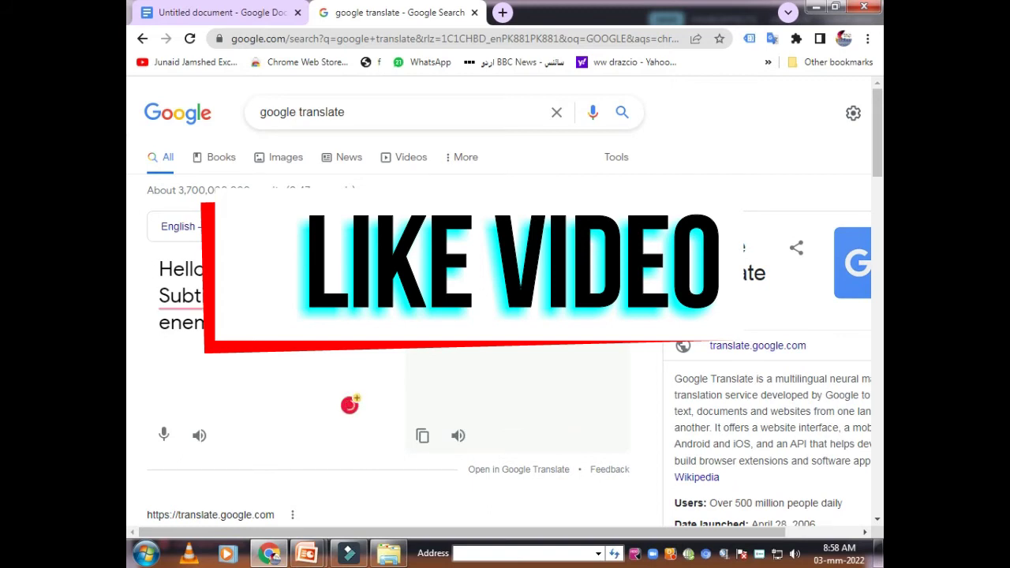
Set the translation's target language to Urdu.
{"action": "left_click", "coordinate": [506, 227]}
{"action": "left_click", "coordinate": [623, 288]}
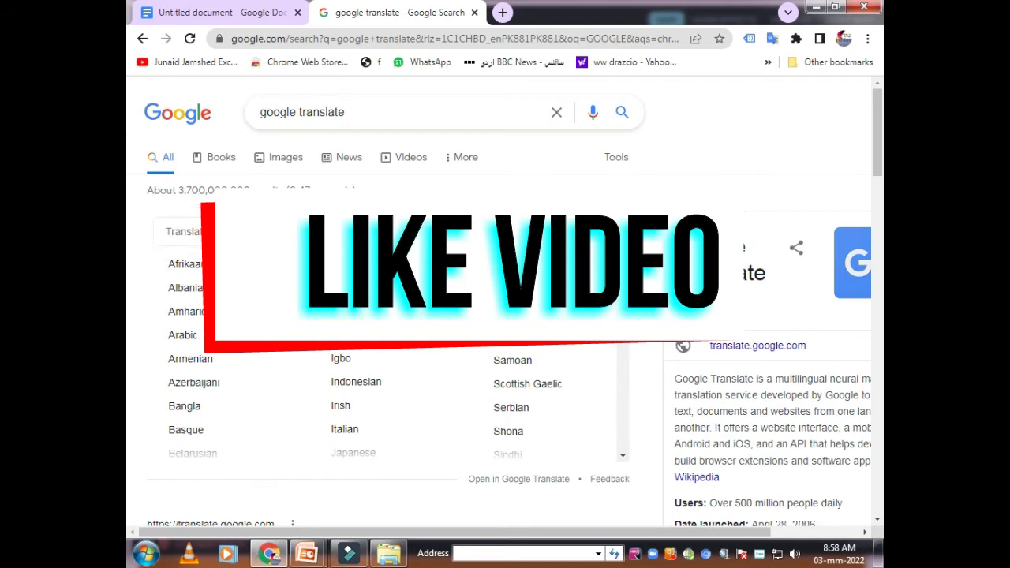
{"action": "scroll", "coordinate": [395, 355], "scroll_direction": "down", "scroll_amount": 3}
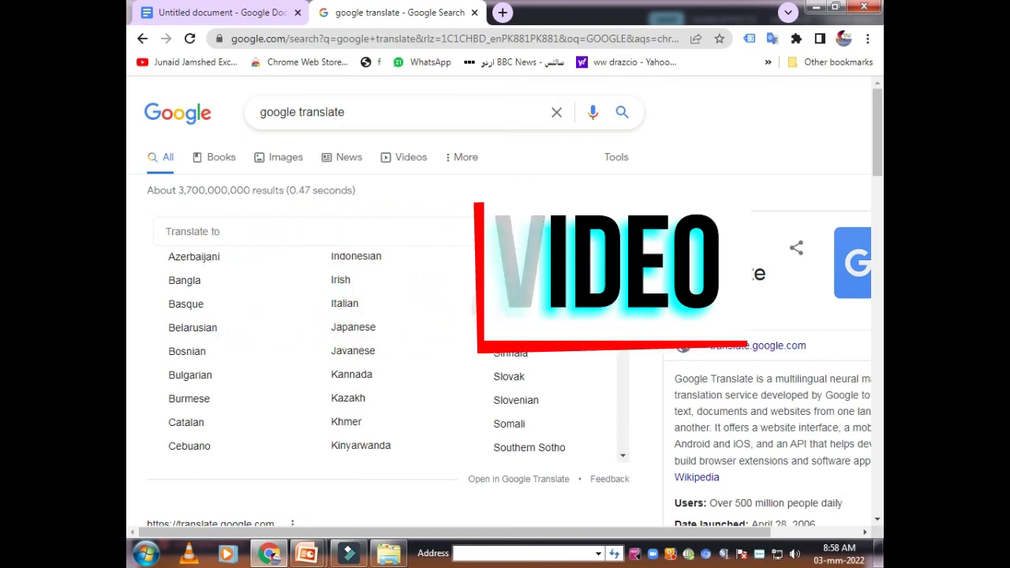
{"action": "type", "text": "U"}
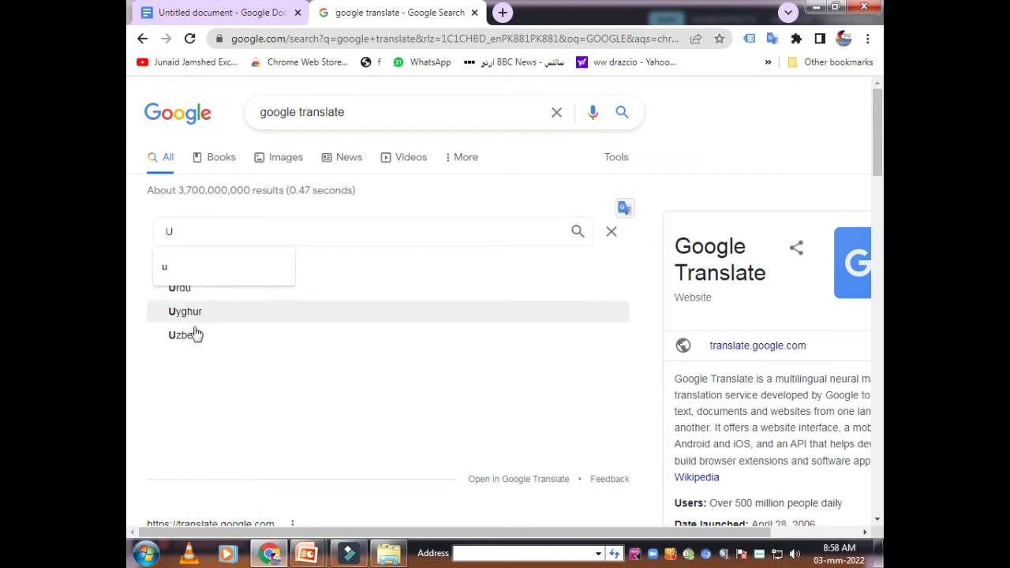
{"action": "left_click", "coordinate": [182, 292]}
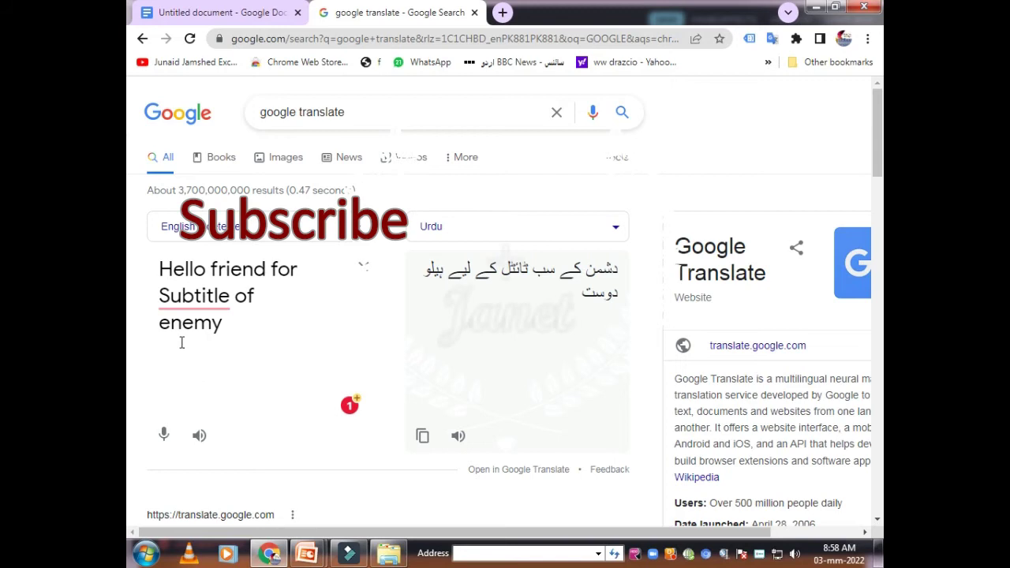
Edit the end of the source text so that it reads "ene VIDDEO" instead of "enemy".
{"action": "triple_click", "coordinate": [225, 328]}
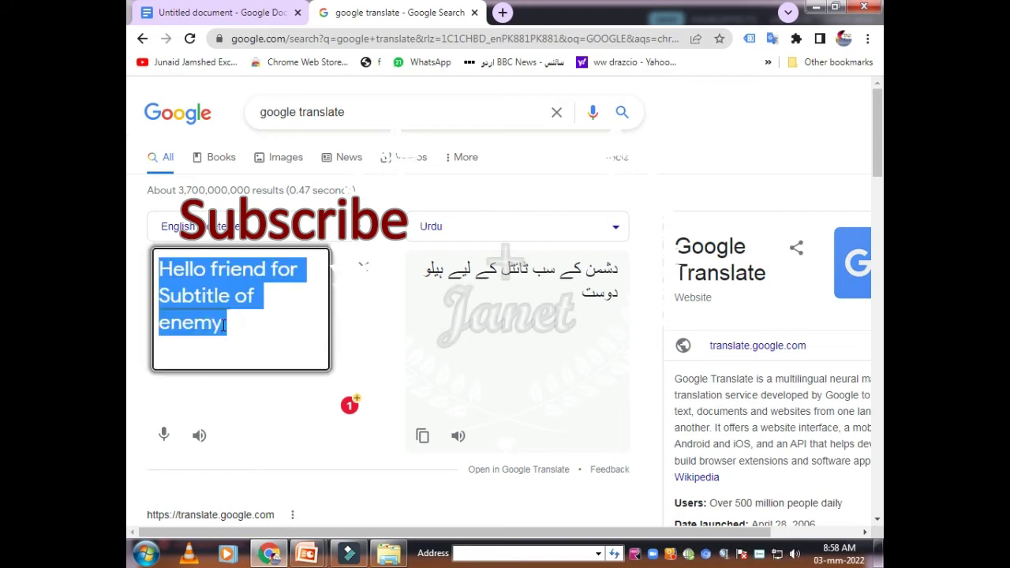
{"action": "left_click", "coordinate": [244, 323]}
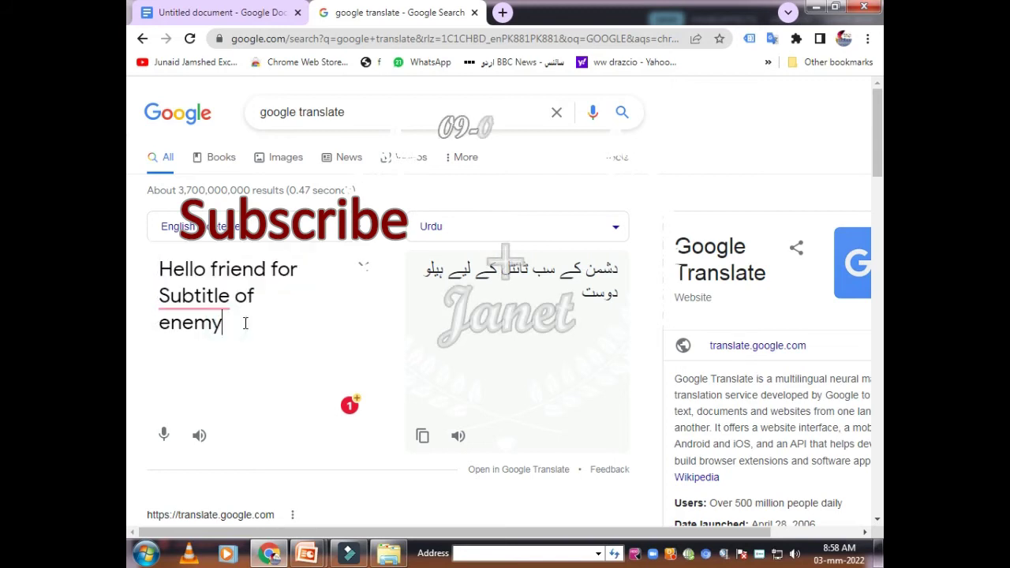
{"action": "key", "text": "BackSpace"}
{"action": "key", "text": "BackSpace"}
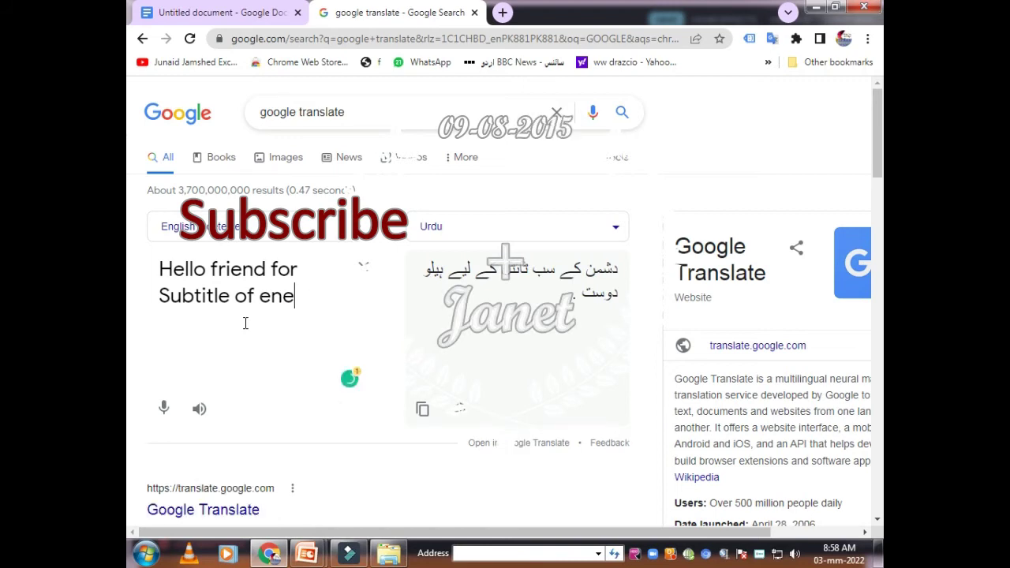
{"action": "type", "text": "VIDEO"}
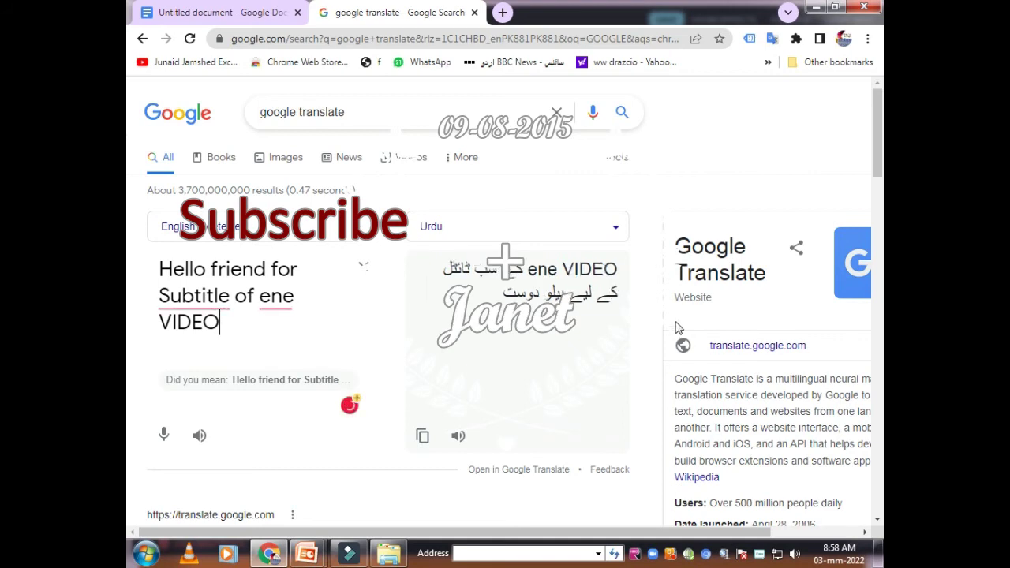
{"action": "key", "text": "BackSpace"}
{"action": "key", "text": "BackSpace"}
{"action": "type", "text": "DEO"}
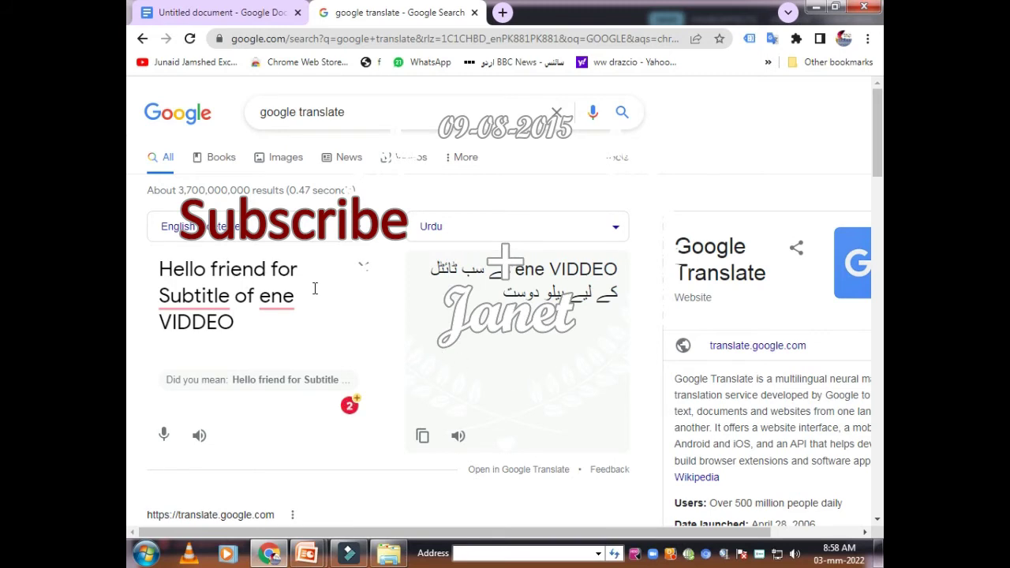
Return to the Google Docs document and replace its text with "Hello friend" by voice typing.
{"action": "left_click", "coordinate": [255, 14]}
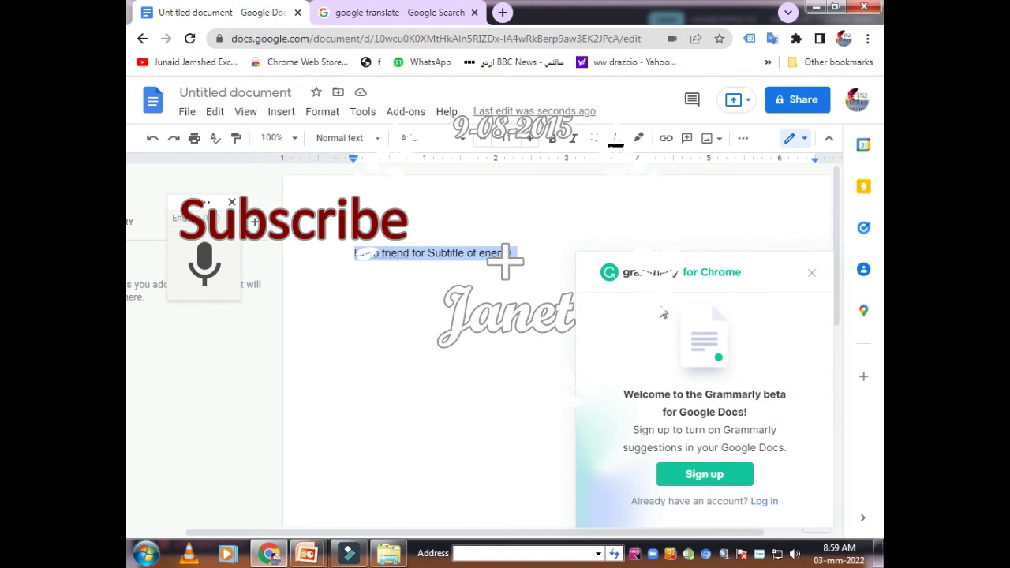
{"action": "key", "text": "BackSpace"}
{"action": "left_click", "coordinate": [203, 266]}
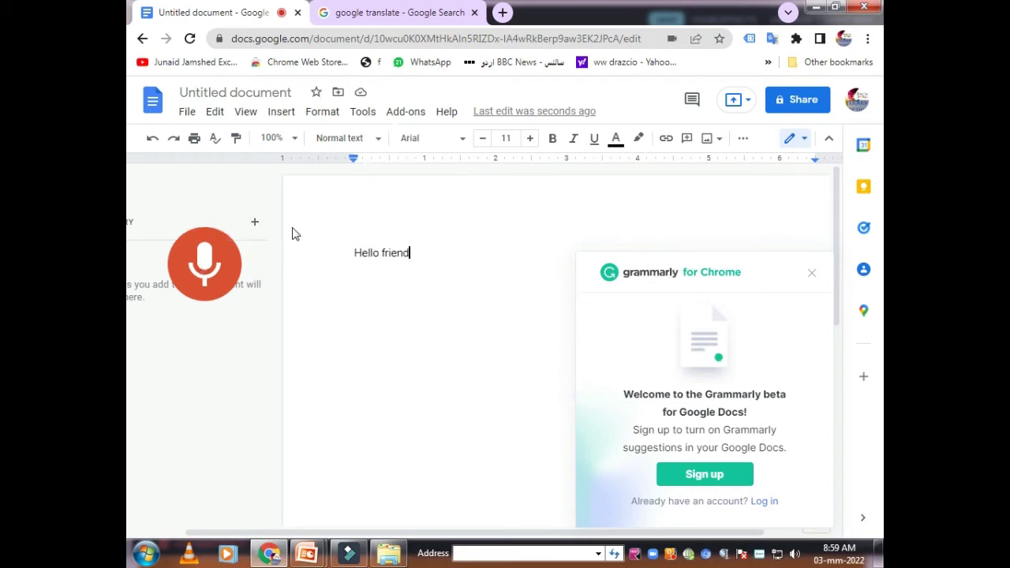
{"action": "left_click", "coordinate": [208, 265]}
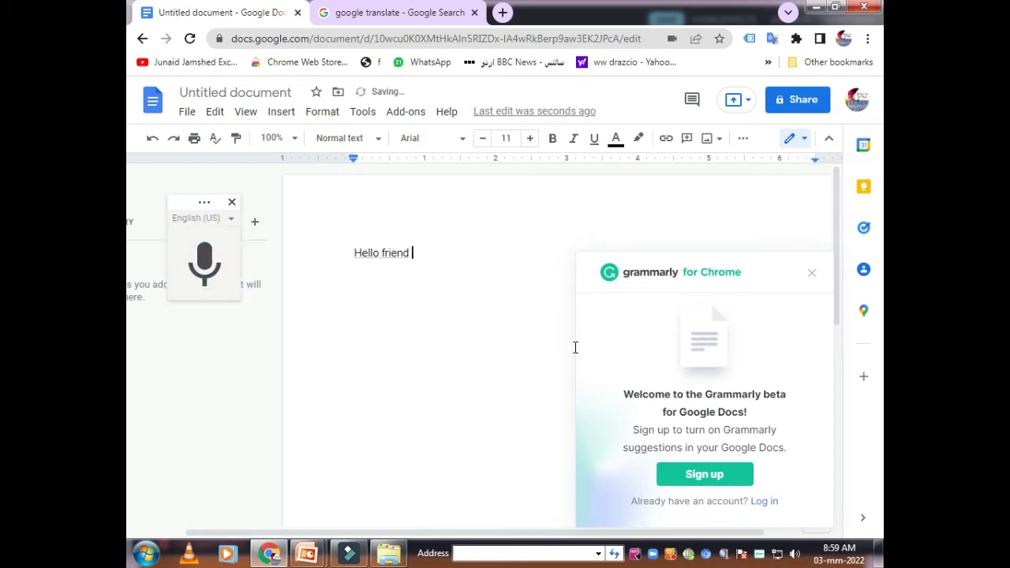
Copy "Hello friend" from the document and paste it over the source text in Google Translate.
{"action": "key", "text": "ctrl+a"}
{"action": "key", "text": "ctrl+c"}
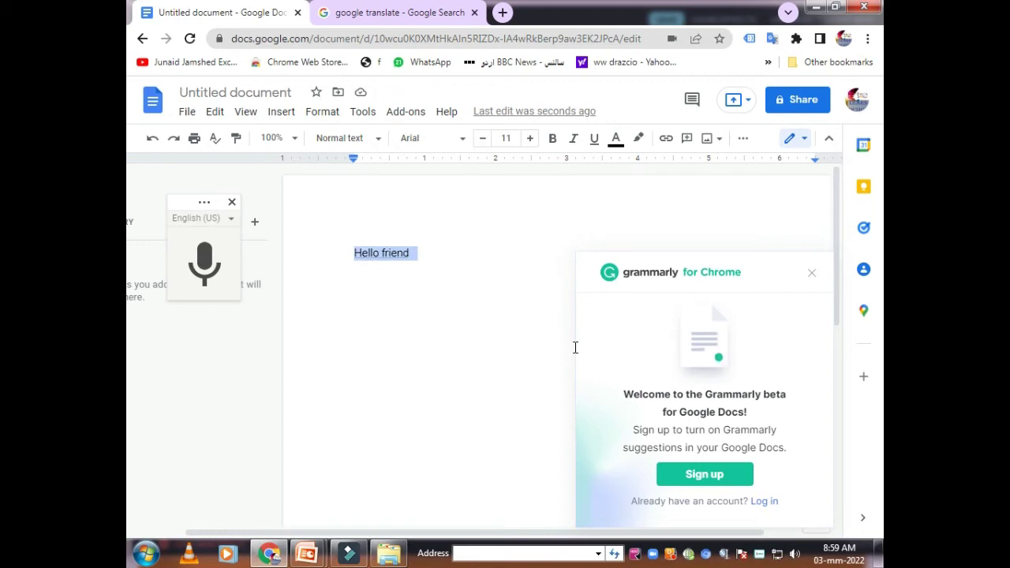
{"action": "left_click", "coordinate": [426, 12]}
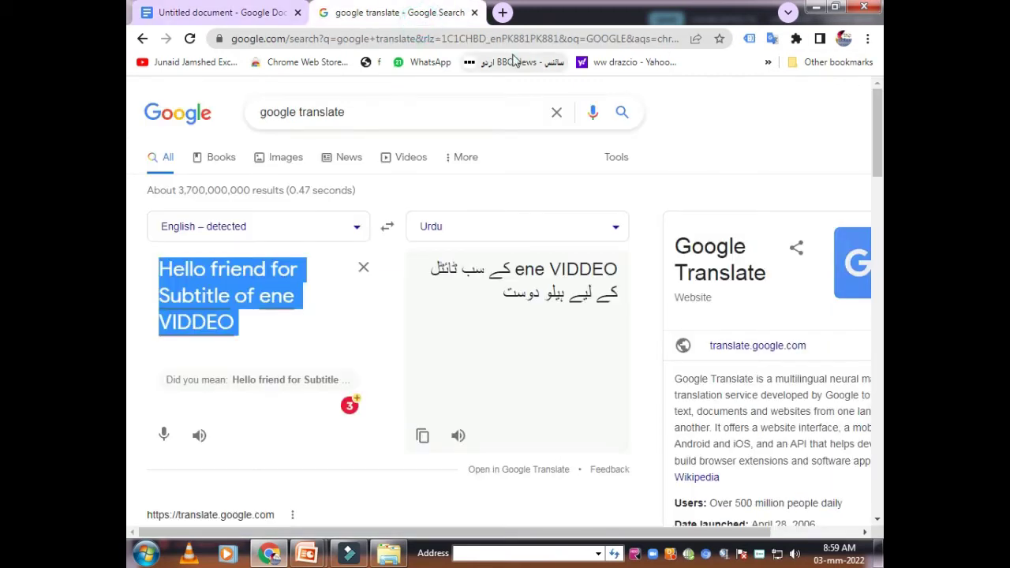
{"action": "key", "text": "ctrl+v"}
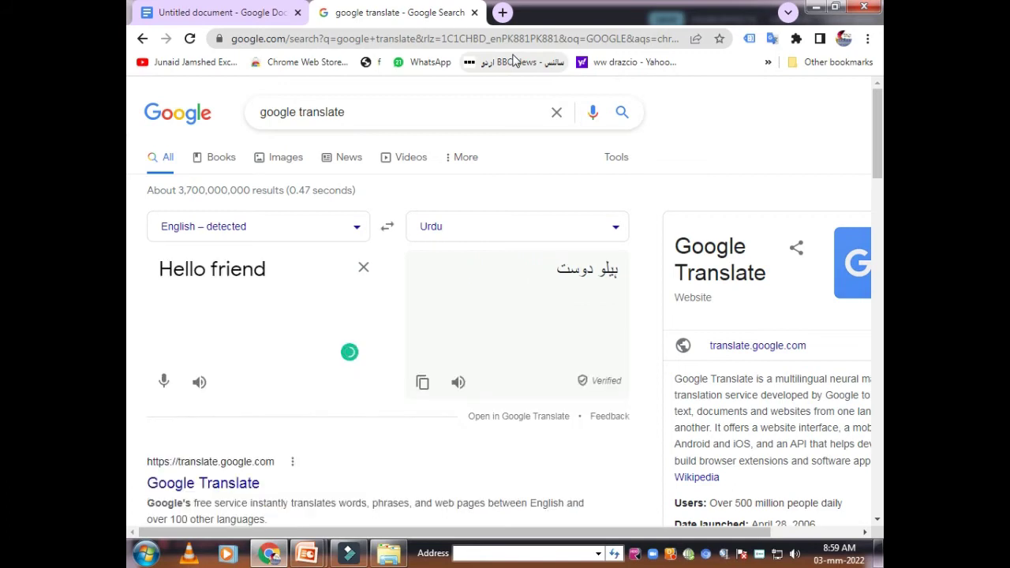
Clear the Google Docs document and dictate "We are working on subtitle of any video" by voice typing.
{"action": "left_click", "coordinate": [176, 11]}
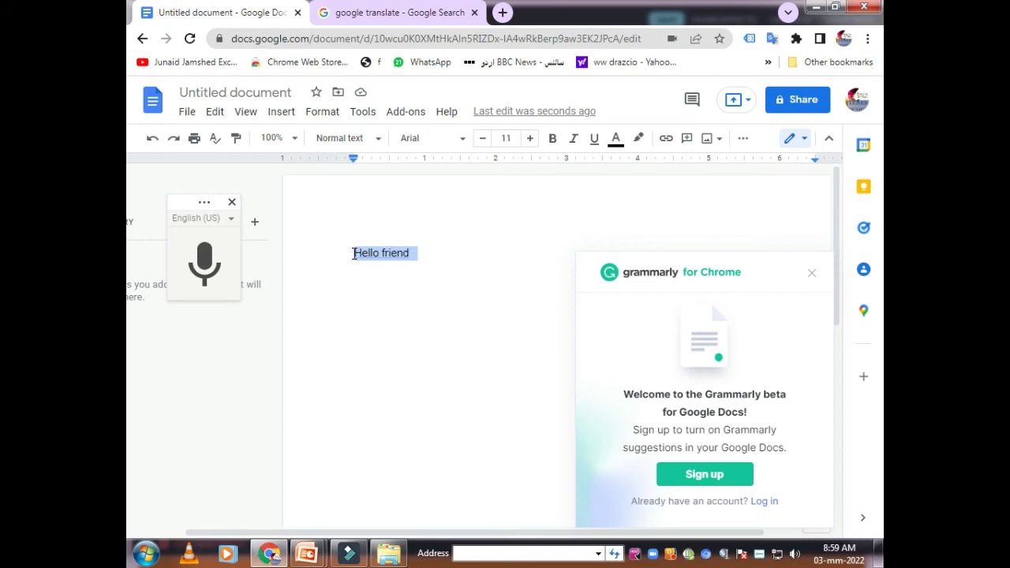
{"action": "key", "text": "BackSpace"}
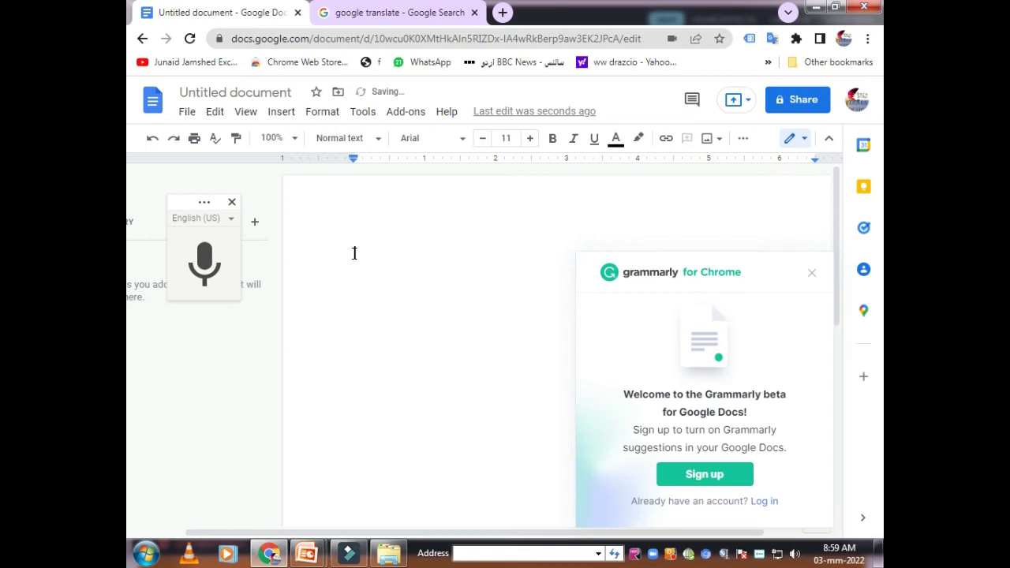
{"action": "left_click", "coordinate": [205, 265]}
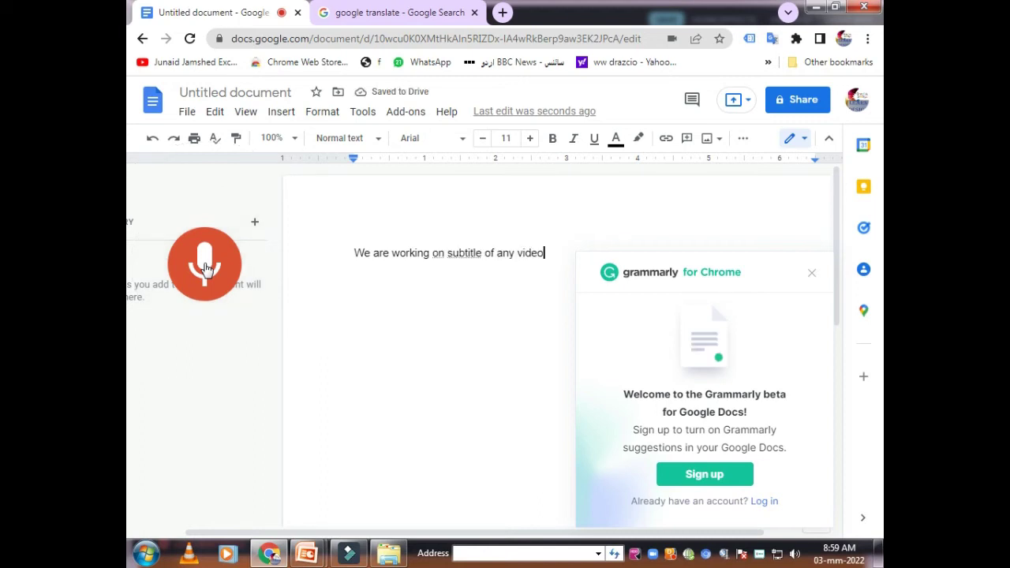
Copy the dictated sentence and paste it on a new line below "Hello friend" in Google Translate.
{"action": "key", "text": "ctrl+a"}
{"action": "key", "text": "ctrl+c"}
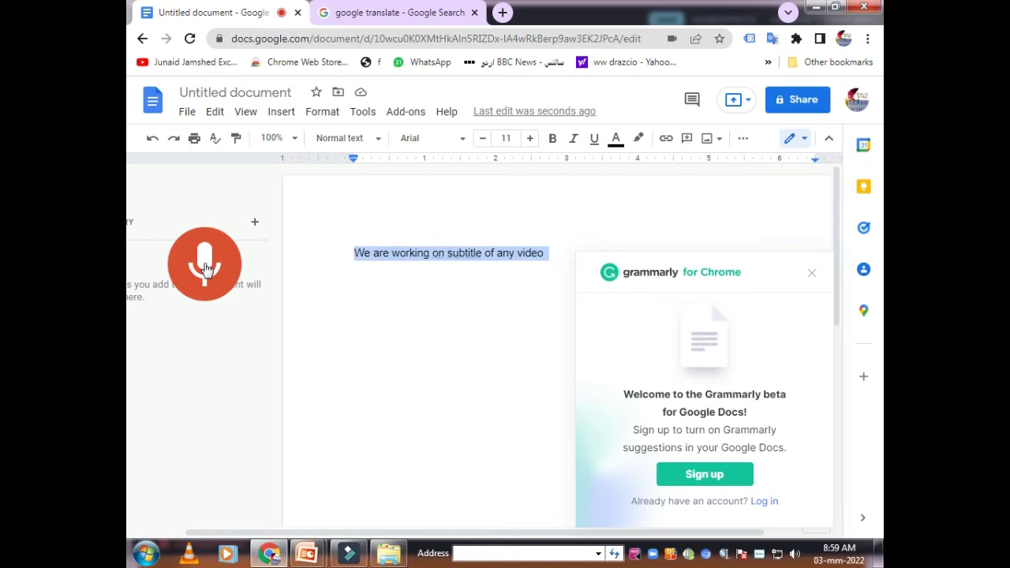
{"action": "left_click", "coordinate": [394, 12]}
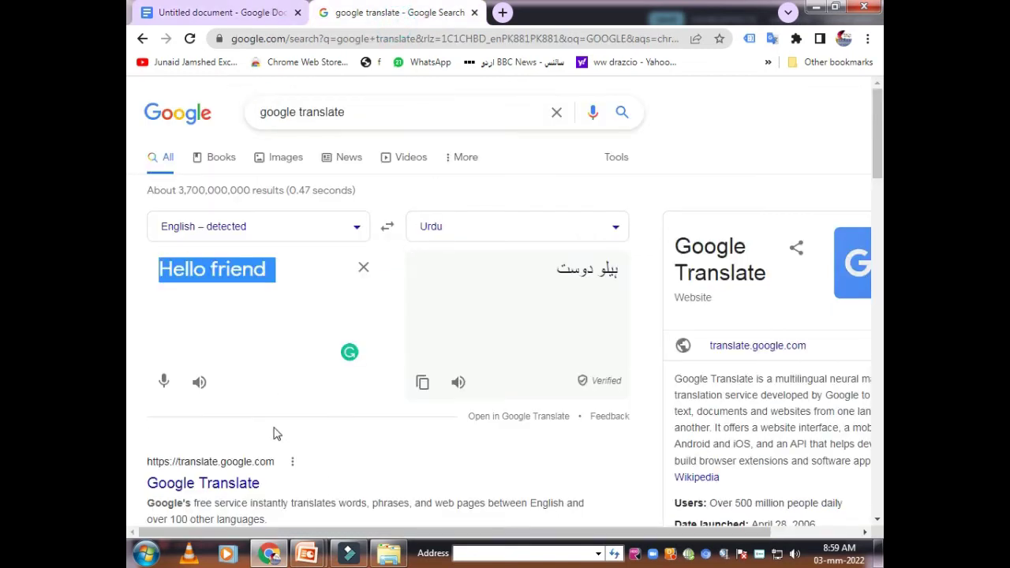
{"action": "left_click", "coordinate": [295, 271]}
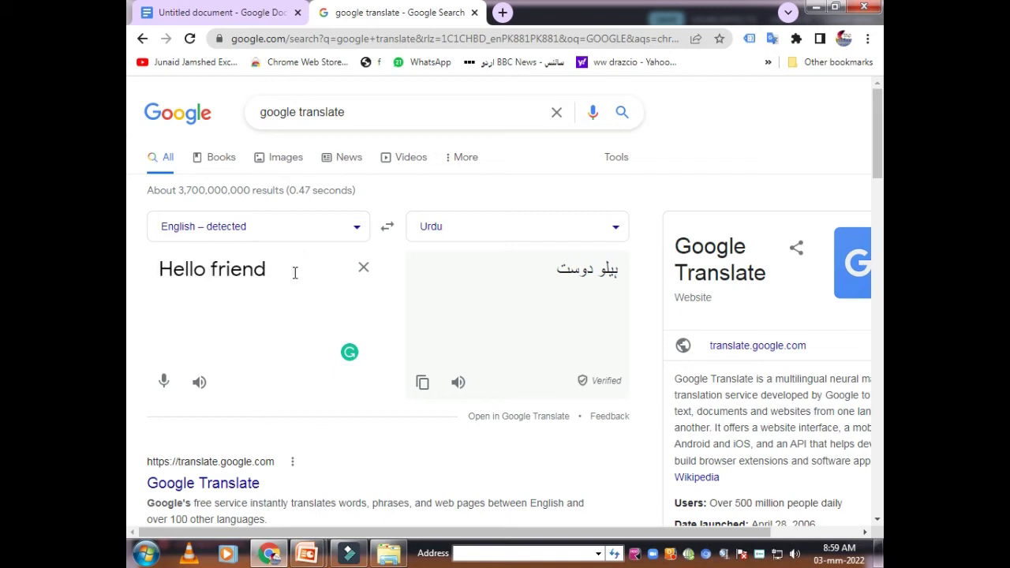
{"action": "key", "text": "Return"}
{"action": "key", "text": "ctrl+v"}
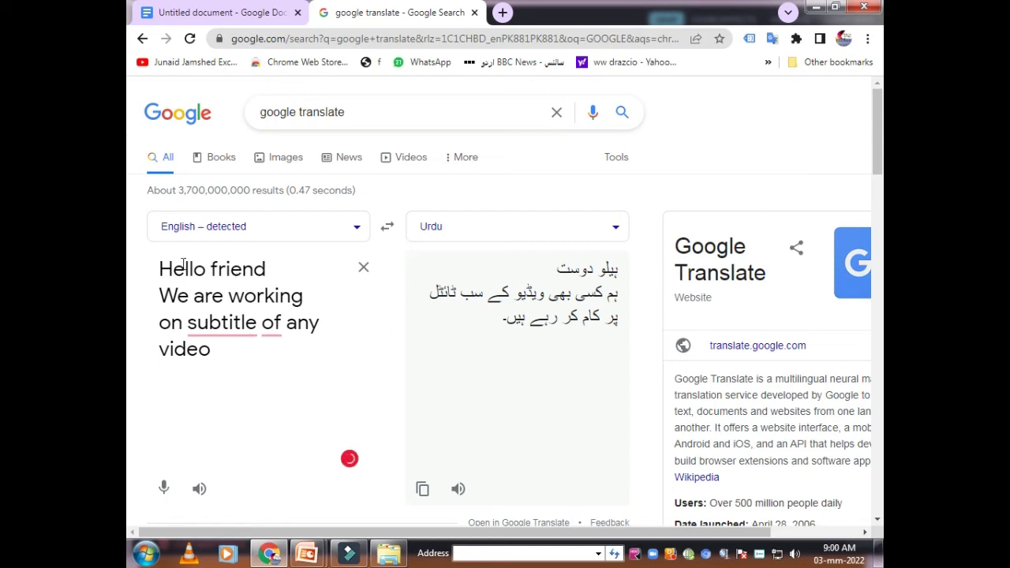
Return to the Google Docs document and delete the selected sentence about the video subtitle.
{"action": "mouse_move", "coordinate": [306, 553]}
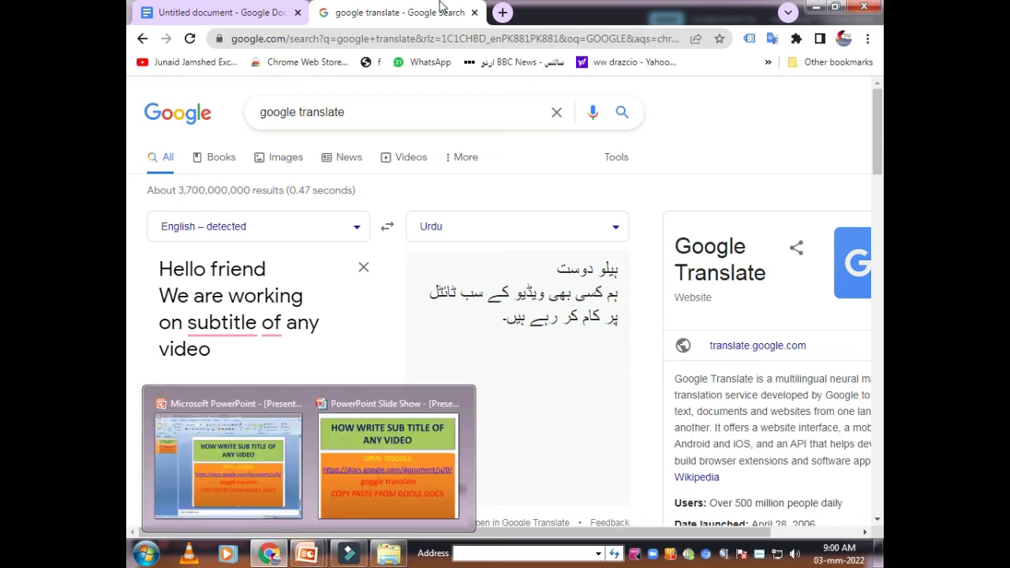
{"action": "left_click", "coordinate": [204, 7]}
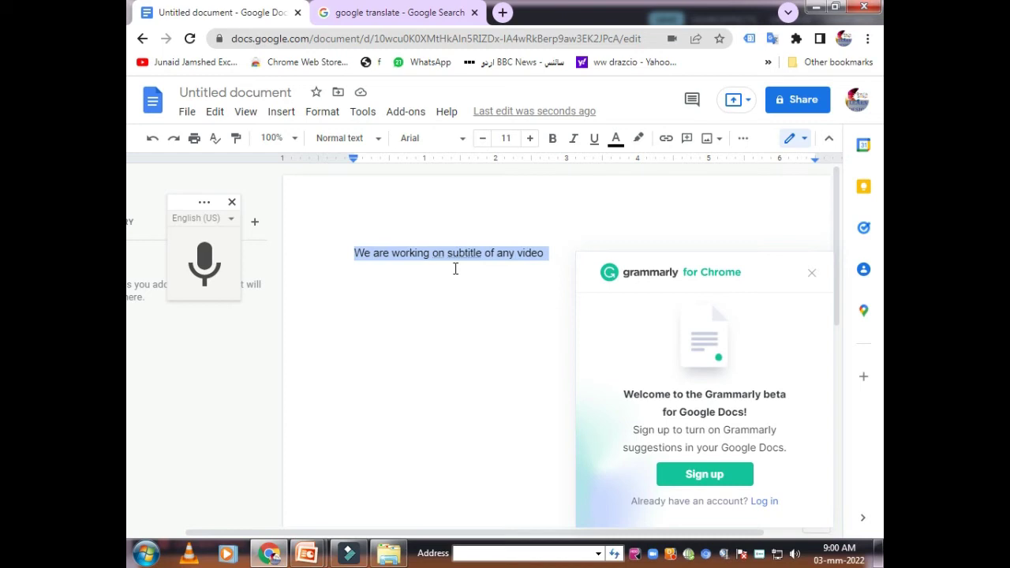
{"action": "key", "text": "BackSpace"}
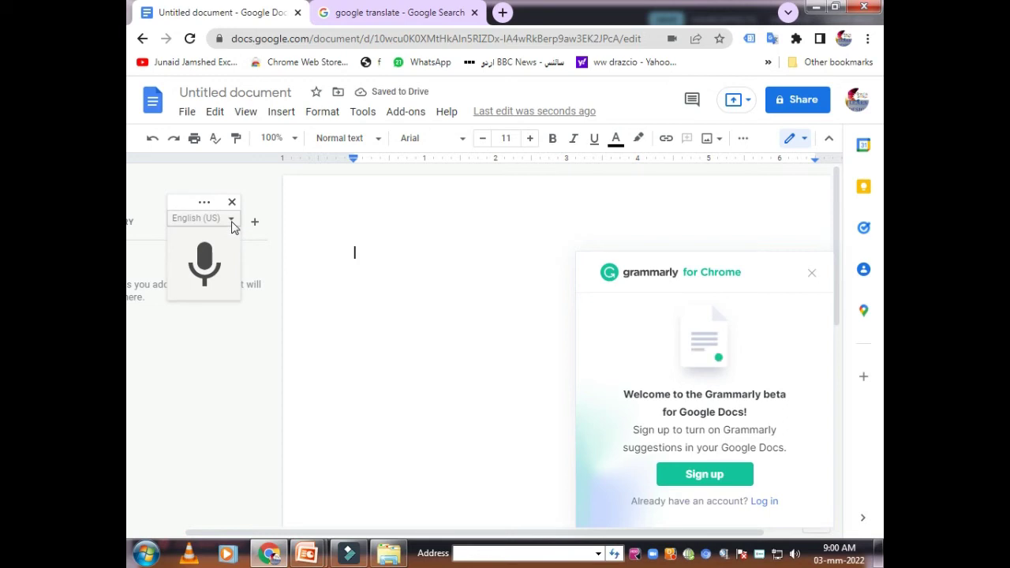
Set the voice typing language to Urdu (Pakistan), listed as "اردو (پاکستان)".
{"action": "left_click", "coordinate": [231, 223]}
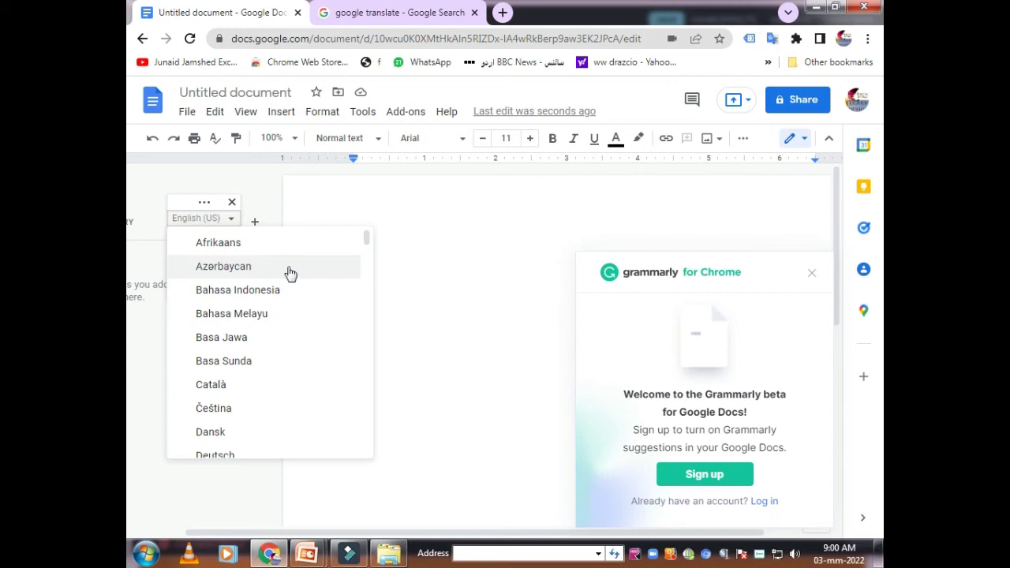
{"action": "scroll", "coordinate": [272, 305], "scroll_direction": "down", "scroll_amount": 3}
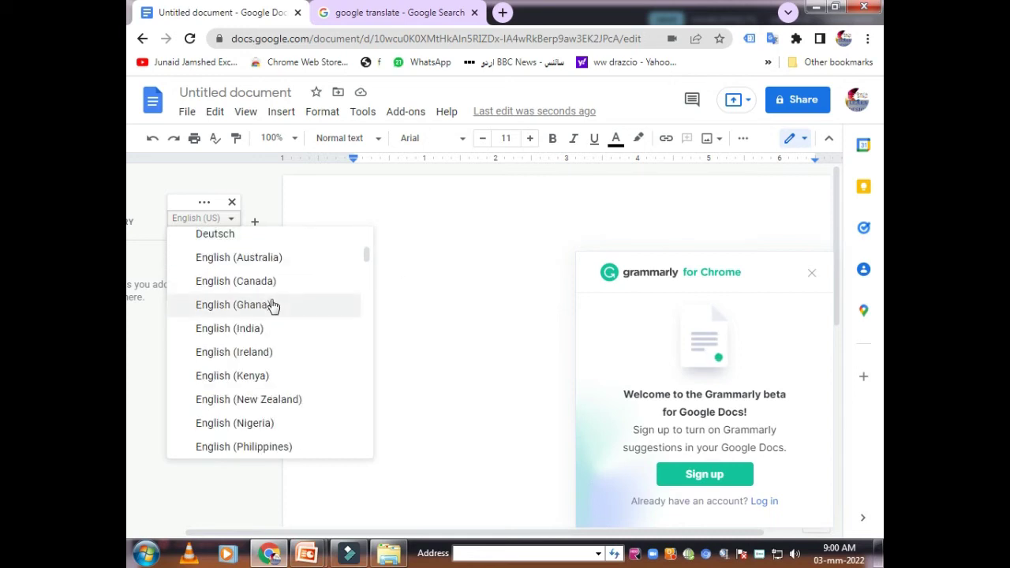
{"action": "scroll", "coordinate": [273, 304], "scroll_direction": "down", "scroll_amount": 3}
{"action": "scroll", "coordinate": [271, 300], "scroll_direction": "down", "scroll_amount": 3}
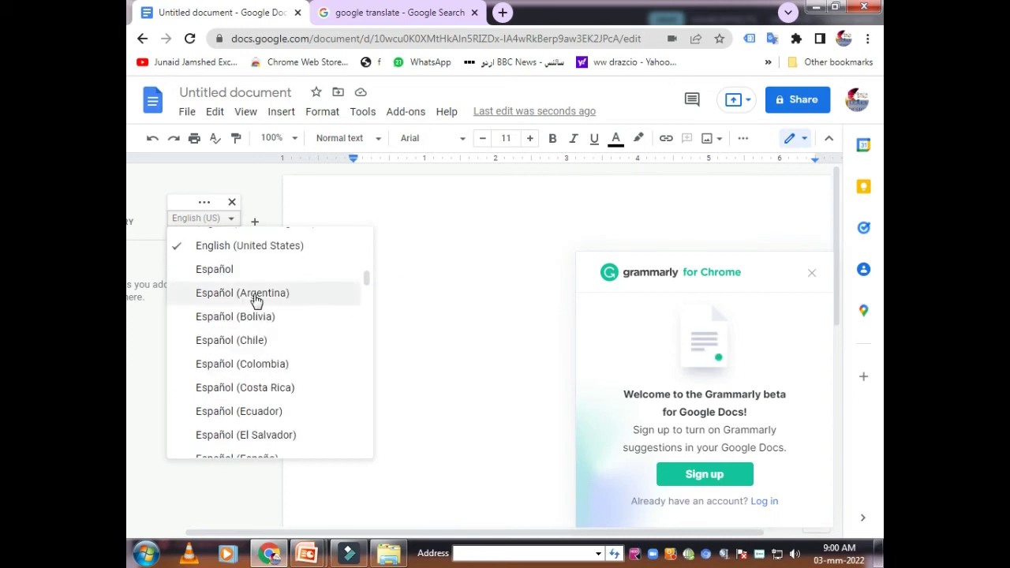
{"action": "scroll", "coordinate": [257, 304], "scroll_direction": "down", "scroll_amount": 5}
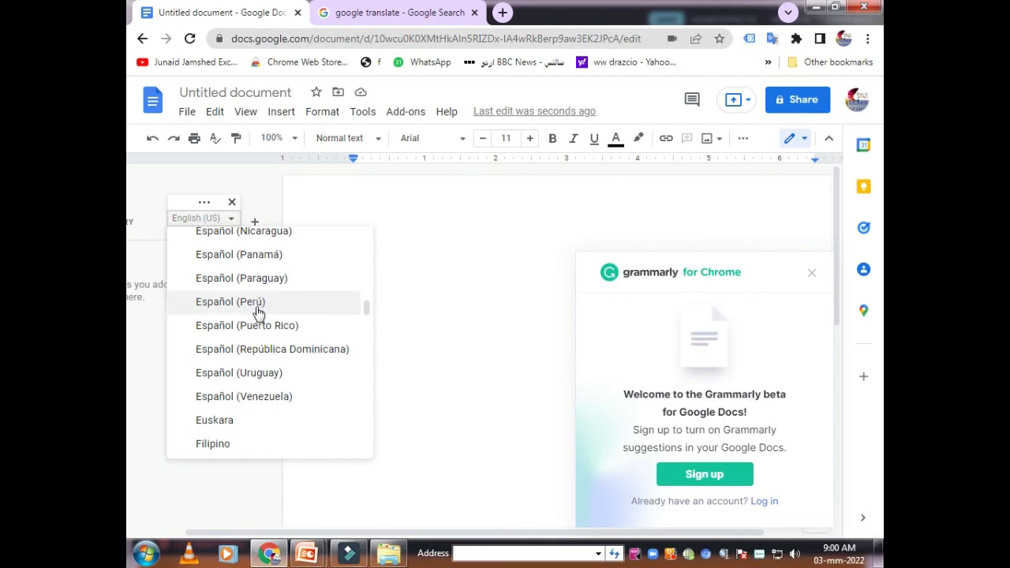
{"action": "scroll", "coordinate": [261, 320], "scroll_direction": "down", "scroll_amount": 3}
{"action": "scroll", "coordinate": [263, 323], "scroll_direction": "down", "scroll_amount": 2}
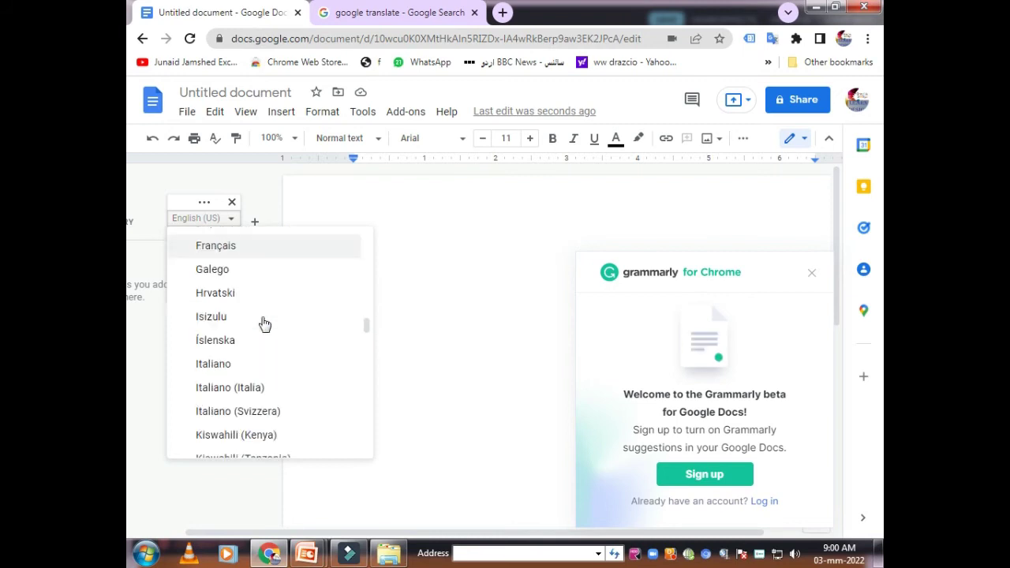
{"action": "scroll", "coordinate": [264, 324], "scroll_direction": "down", "scroll_amount": 3}
{"action": "scroll", "coordinate": [264, 324], "scroll_direction": "down", "scroll_amount": 2}
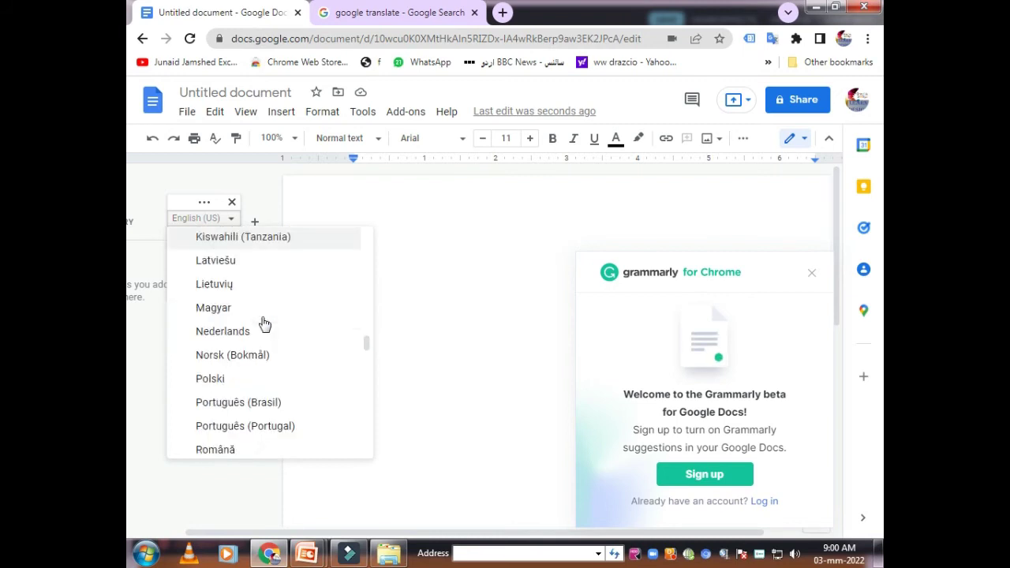
{"action": "scroll", "coordinate": [264, 323], "scroll_direction": "down", "scroll_amount": 3}
{"action": "scroll", "coordinate": [237, 333], "scroll_direction": "down", "scroll_amount": 6}
{"action": "scroll", "coordinate": [239, 333], "scroll_direction": "down", "scroll_amount": 3}
{"action": "scroll", "coordinate": [241, 332], "scroll_direction": "down", "scroll_amount": 6}
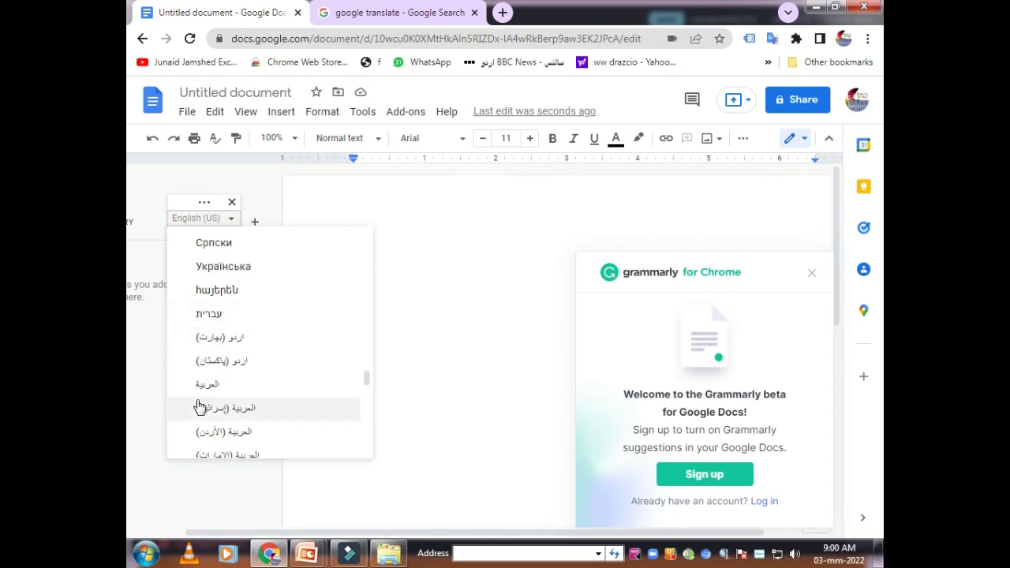
{"action": "left_click", "coordinate": [225, 367]}
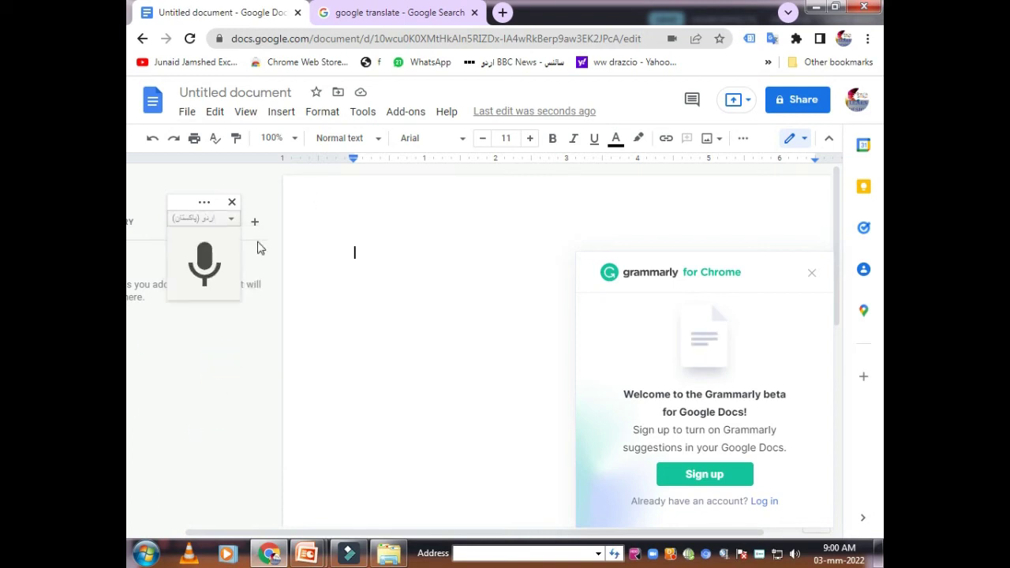
Dictate "دوستوں آج کی ویڈیو" by voice typing and copy it over the source text in Google Translate.
{"action": "left_click", "coordinate": [203, 261]}
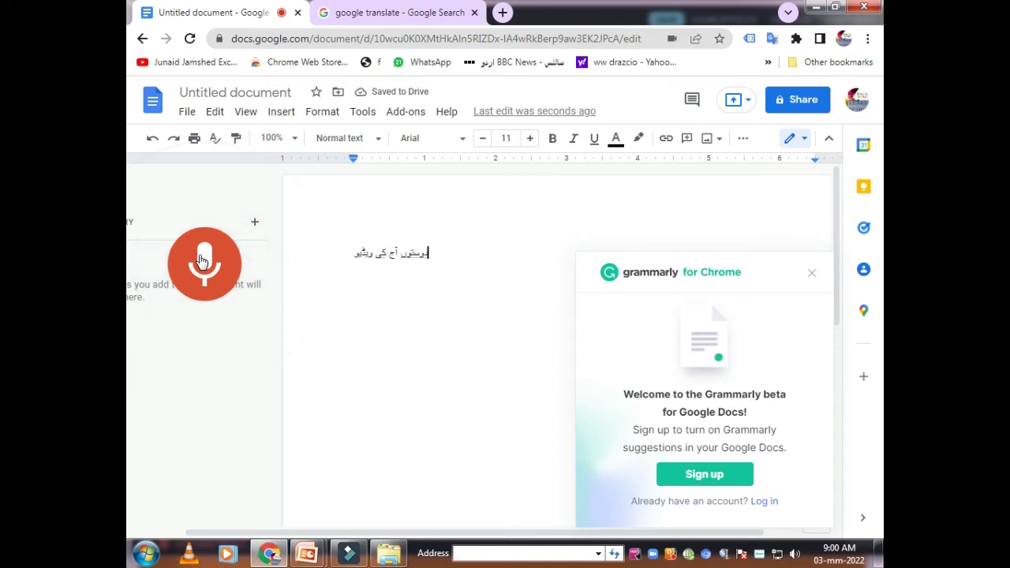
{"action": "key", "text": "ctrl+a"}
{"action": "key", "text": "ctrl+c"}
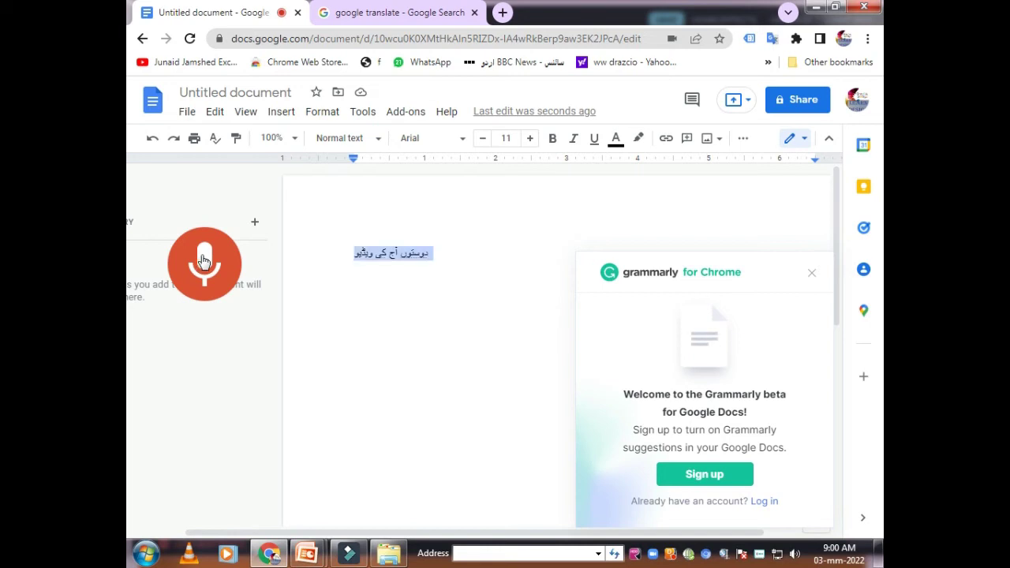
{"action": "left_click", "coordinate": [389, 12]}
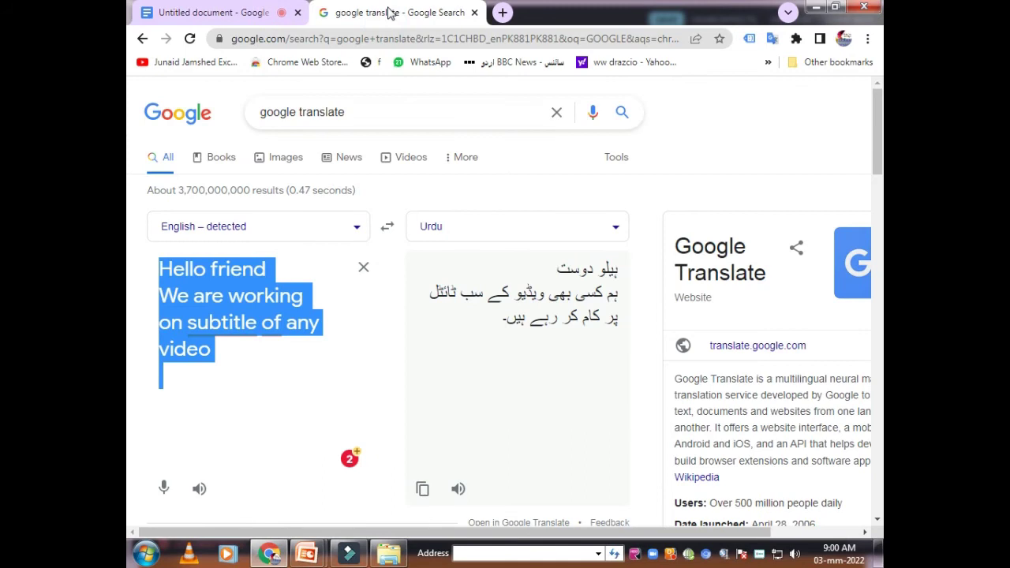
{"action": "key", "text": "ctrl+v"}
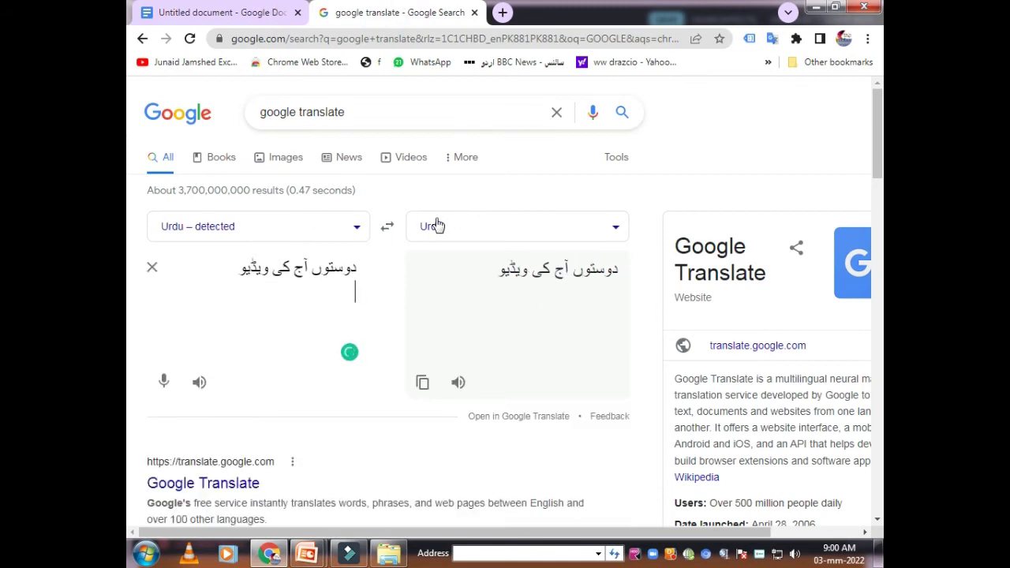
Set the target language of the translation to English.
{"action": "left_click", "coordinate": [616, 228]}
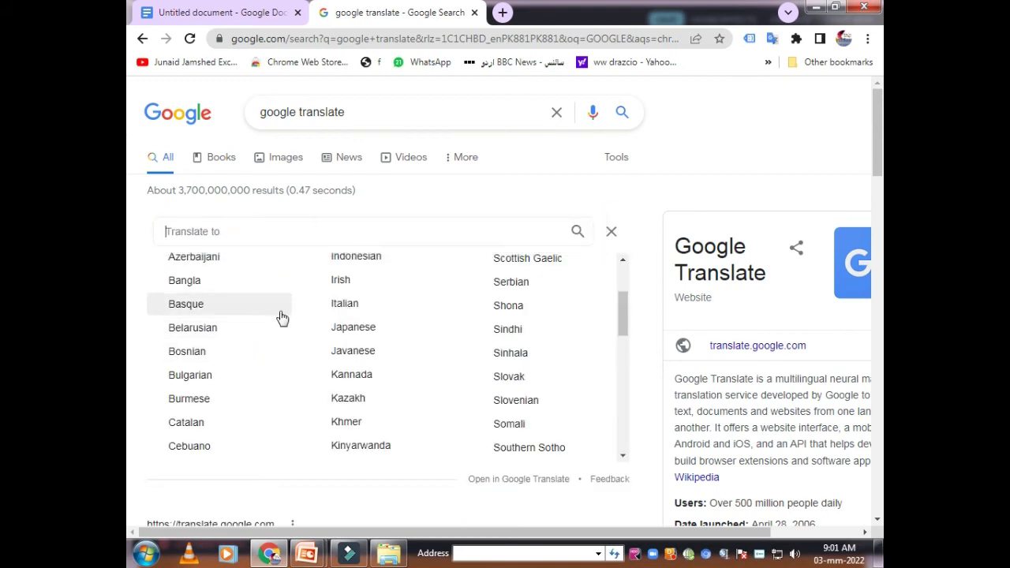
{"action": "type", "text": "E"}
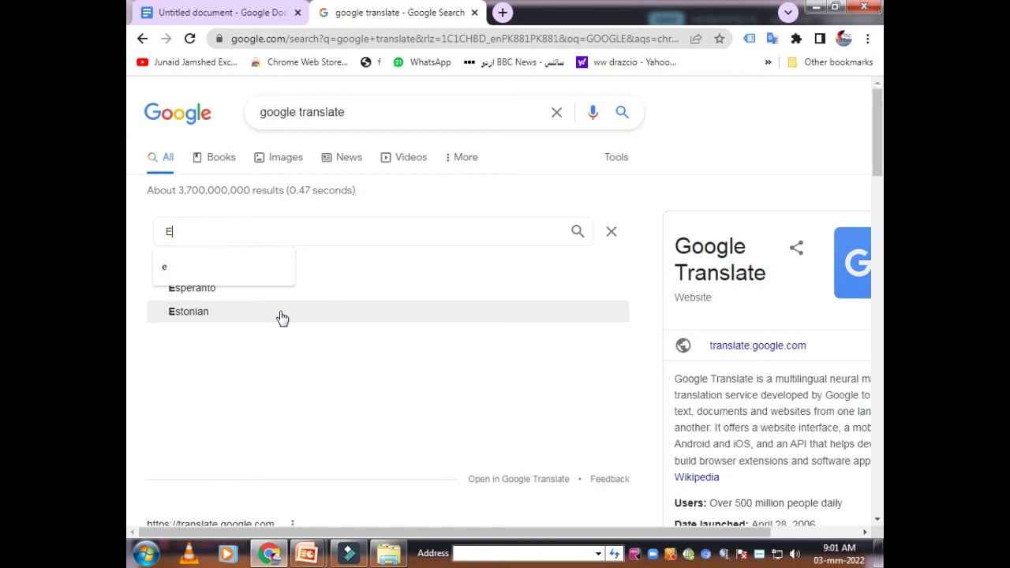
{"action": "type", "text": "N"}
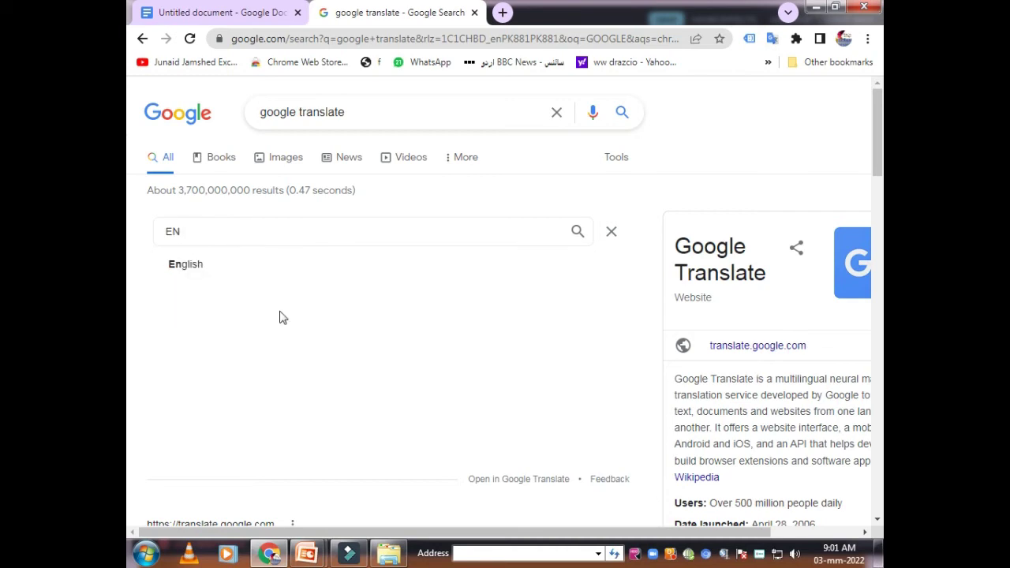
{"action": "left_click", "coordinate": [197, 269]}
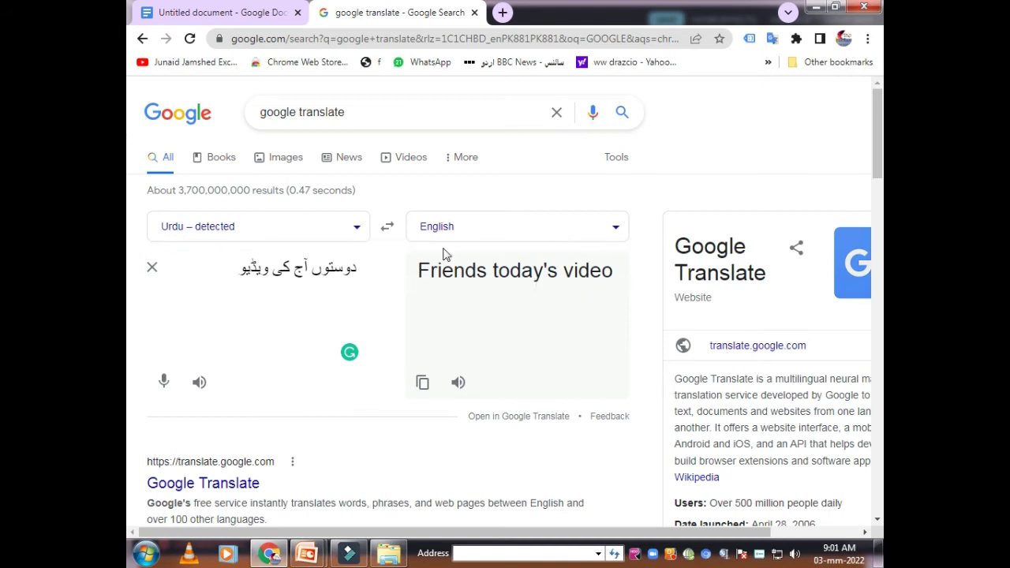
Set the source language of the translation to Urdu instead of automatic detection.
{"action": "left_click", "coordinate": [265, 226]}
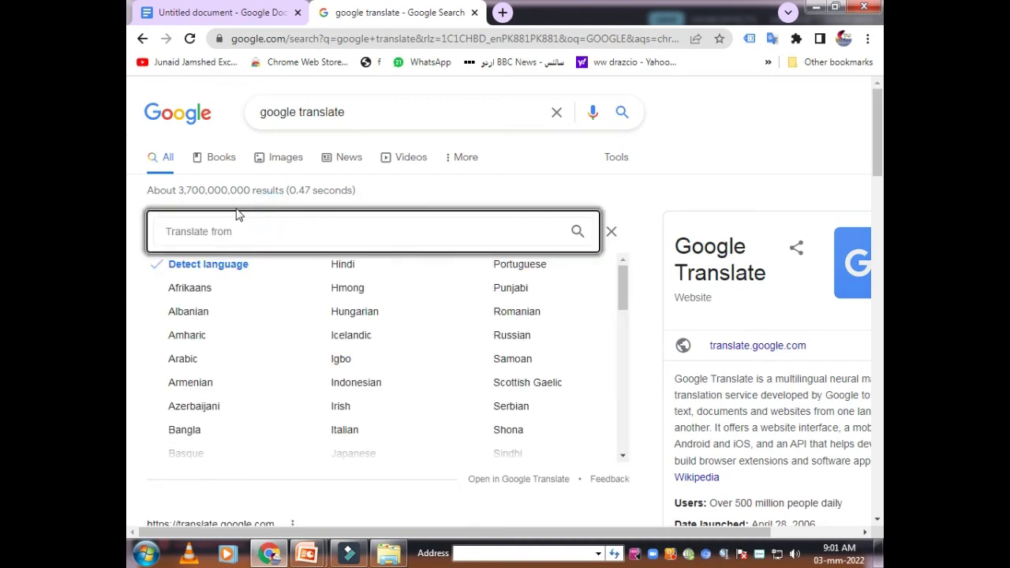
{"action": "type", "text": "U"}
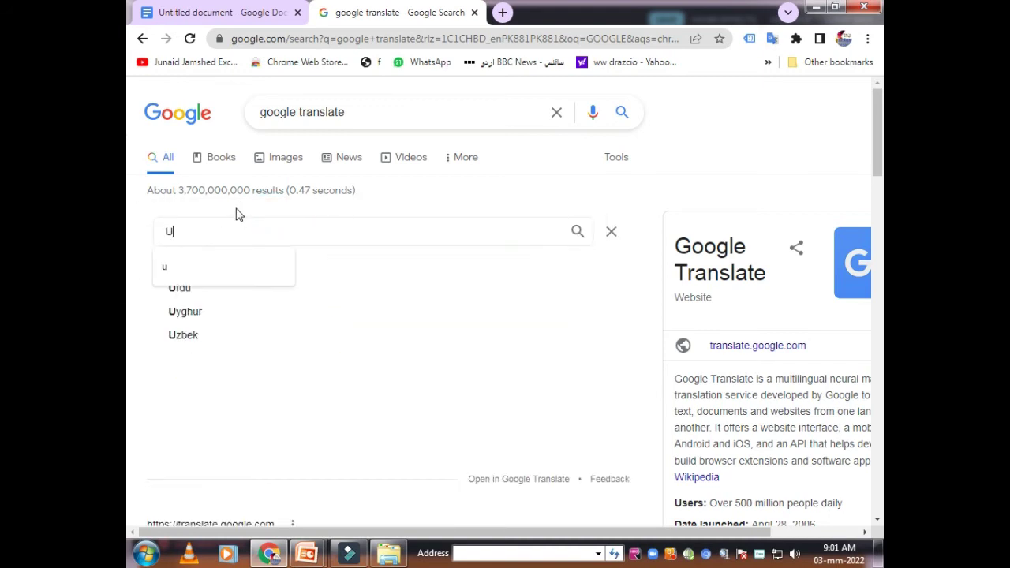
{"action": "left_click", "coordinate": [179, 289]}
{"action": "type", "text": "R"}
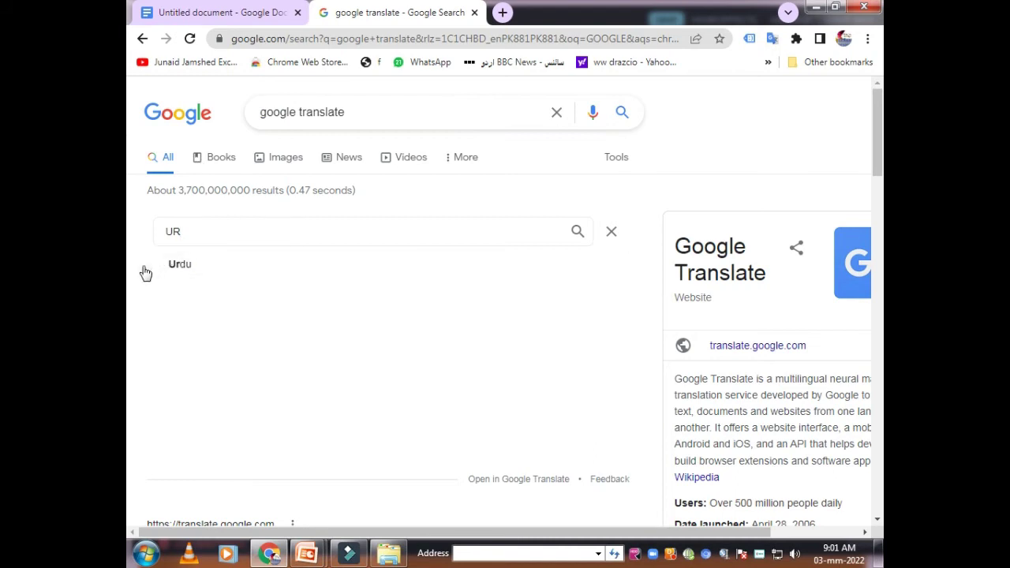
{"action": "left_click", "coordinate": [183, 267]}
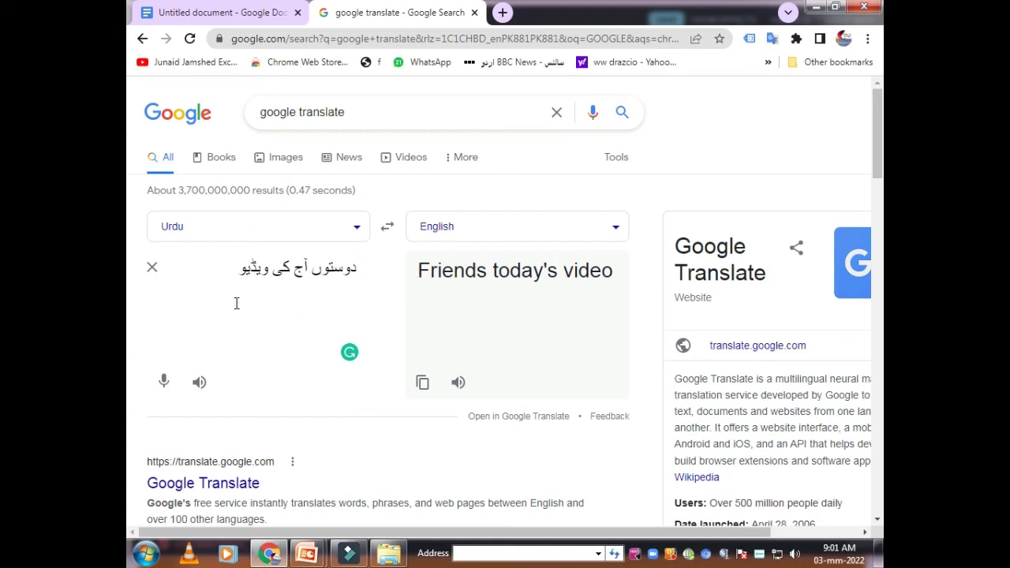
Return to the Google Docs document and delete the selected Urdu phrase.
{"action": "left_click", "coordinate": [255, 9]}
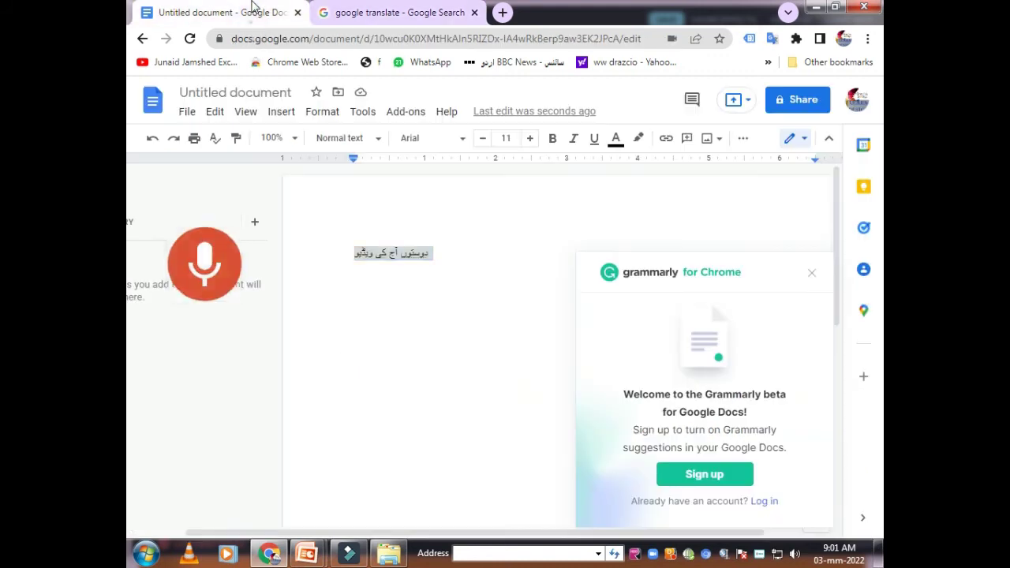
{"action": "key", "text": "BackSpace"}
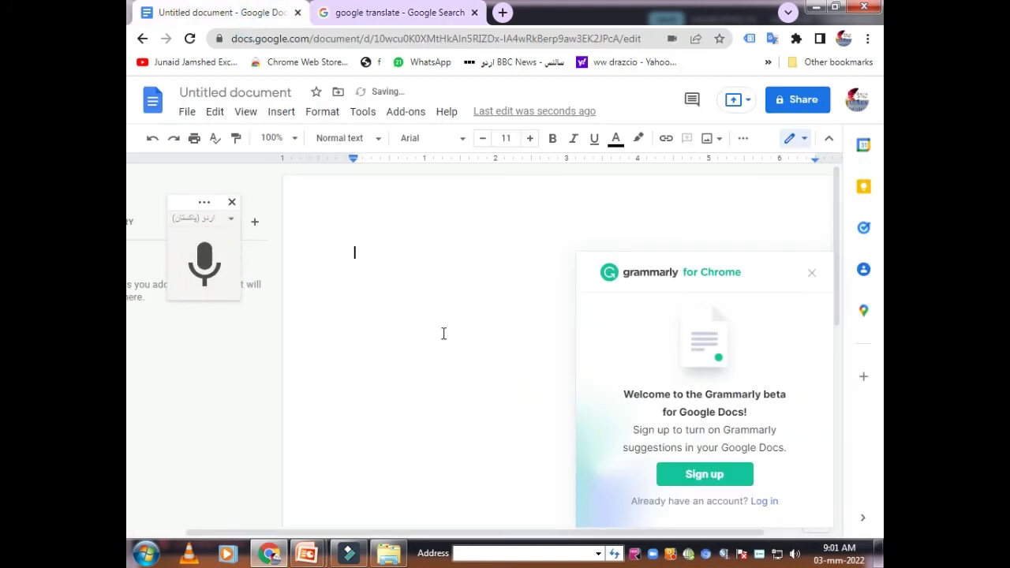
{"action": "left_click", "coordinate": [204, 263]}
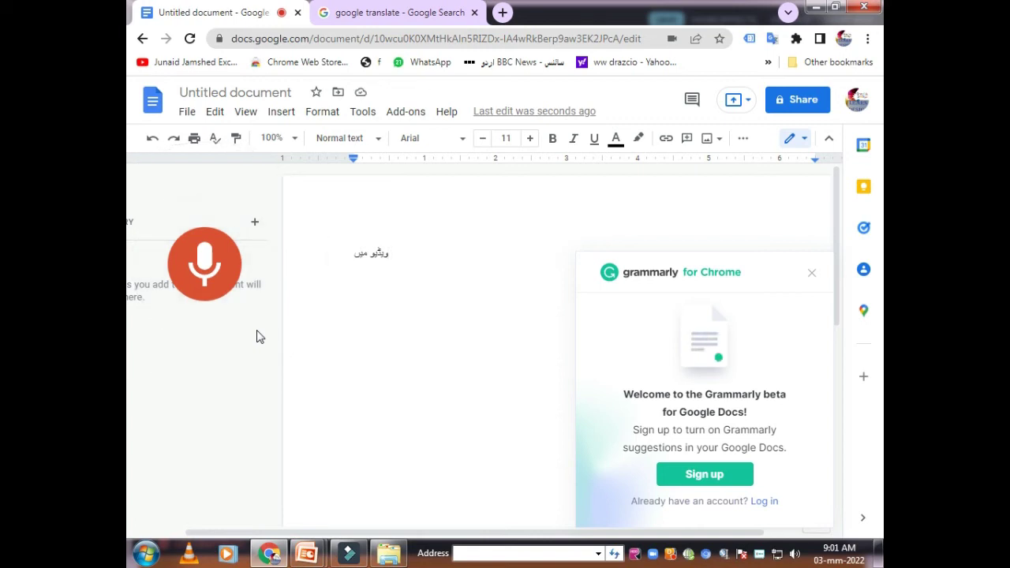
{"action": "key", "text": "ctrl+a"}
{"action": "key", "text": "BackSpace"}
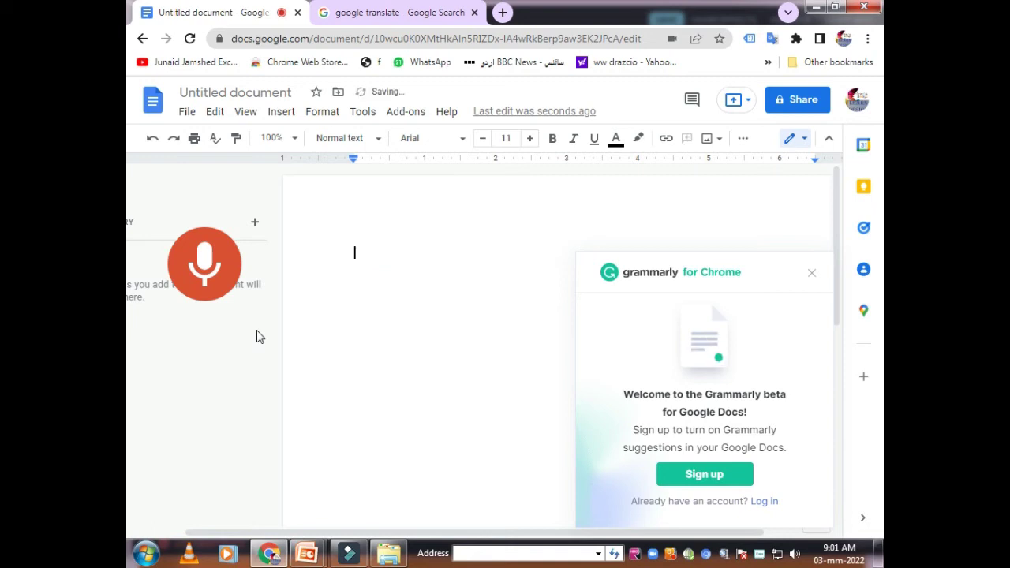
{"action": "left_click", "coordinate": [204, 262]}
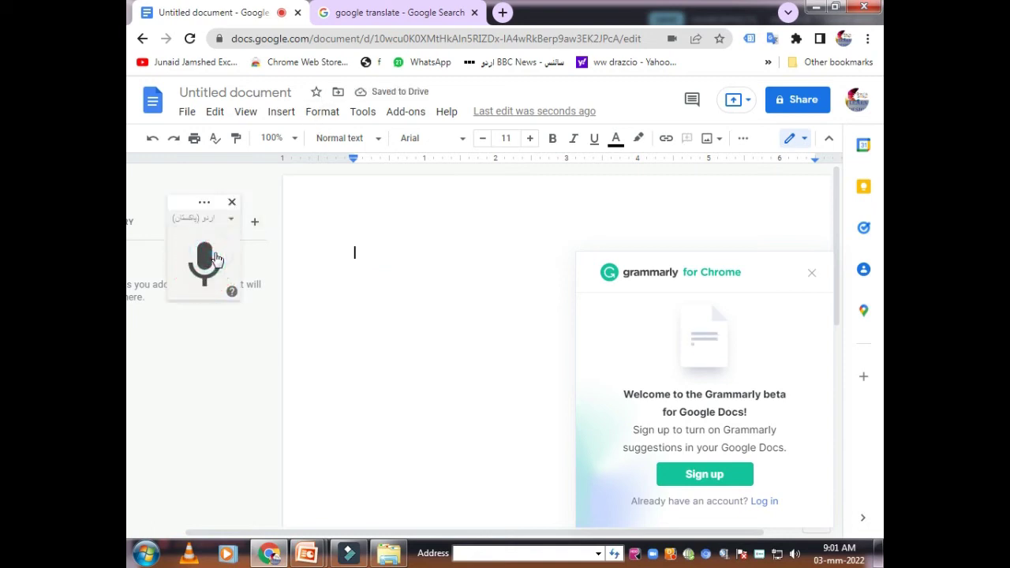
Dictate "دوستوں کی ویڈیو کے احترام کا سیٹنگ موبائل سیٹنگ" by voice typing and copy the whole text.
{"action": "left_click", "coordinate": [204, 263]}
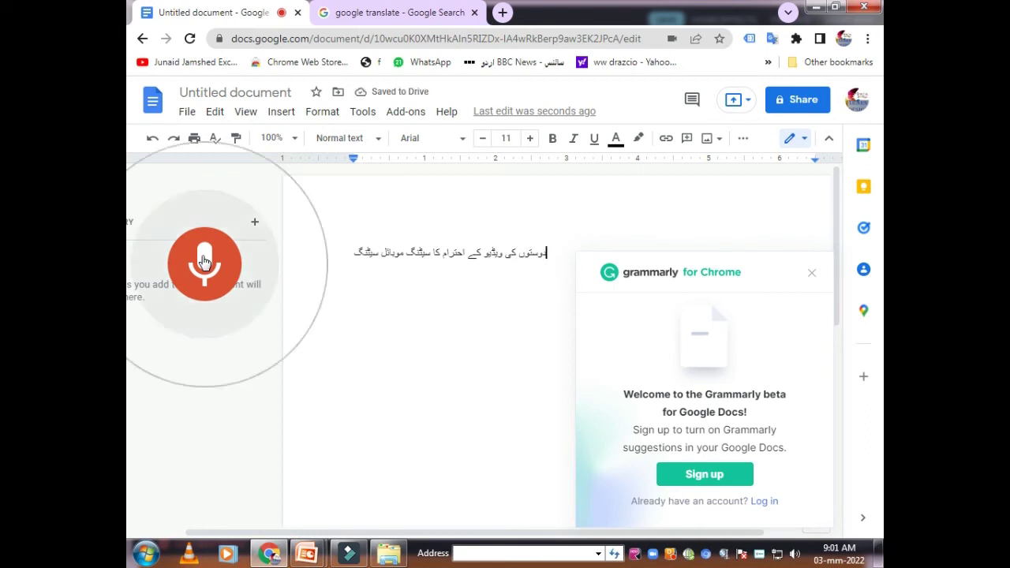
{"action": "key", "text": "ctrl+a"}
{"action": "key", "text": "ctrl+c"}
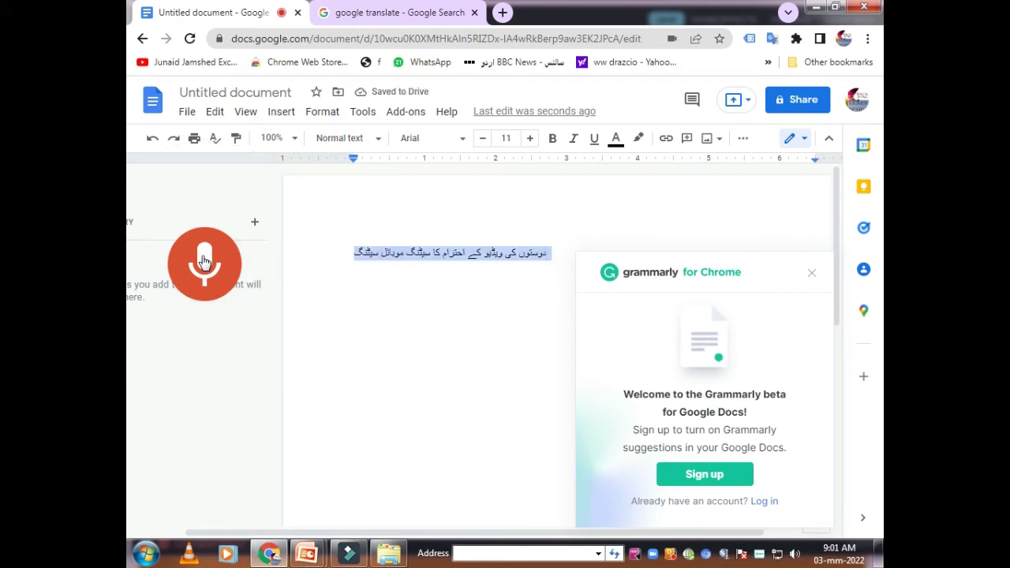
Switch to Google Translate, replace the Urdu source text with the copied sentence, and select the resulting English translation.
{"action": "left_click", "coordinate": [379, 12]}
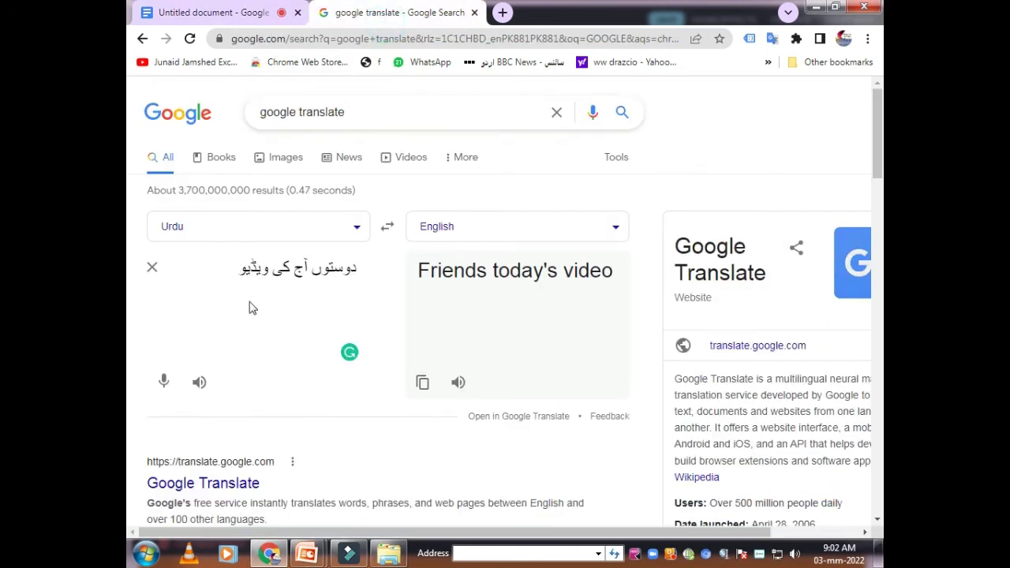
{"action": "triple_click", "coordinate": [245, 270]}
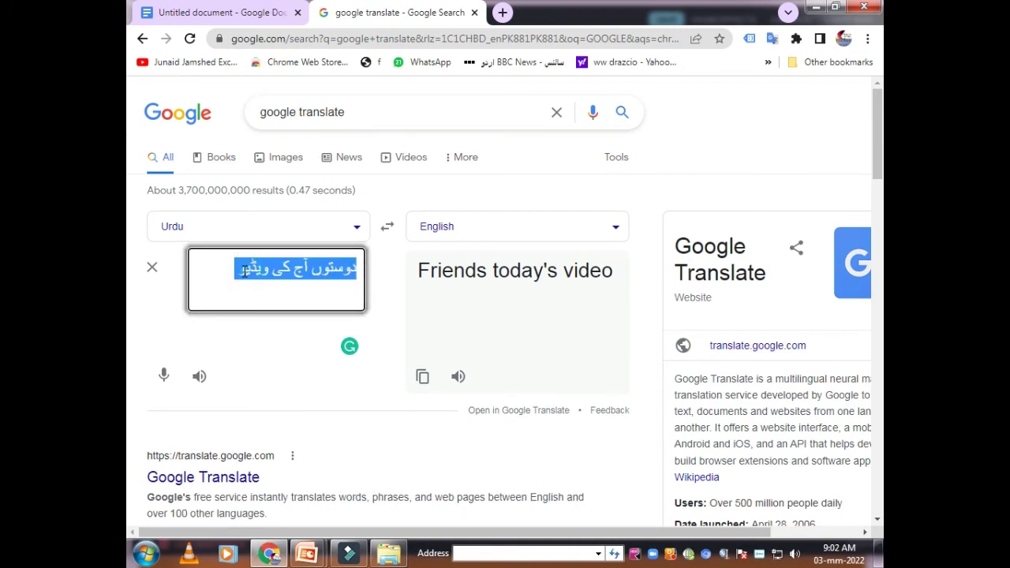
{"action": "left_click", "coordinate": [258, 307]}
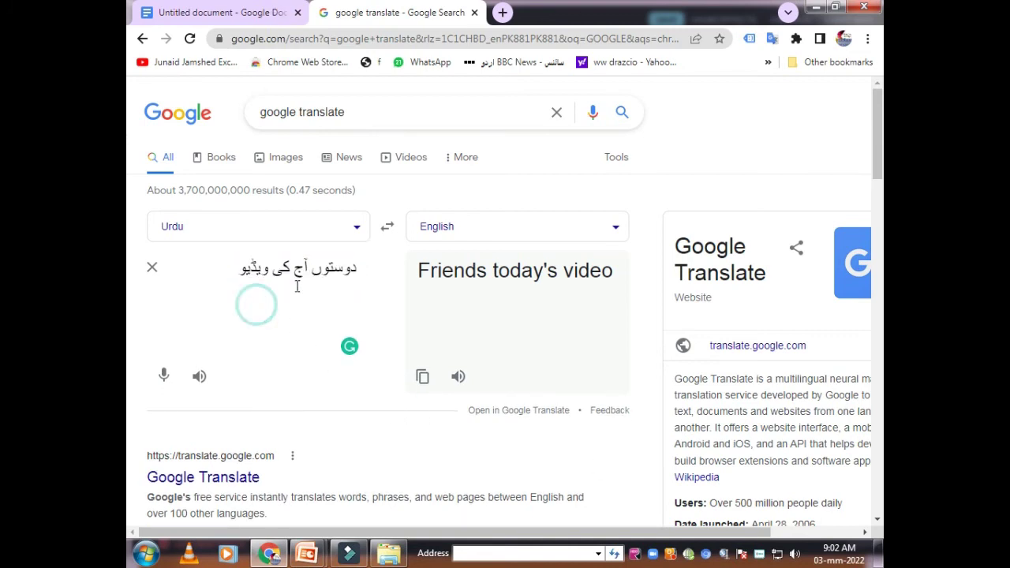
{"action": "triple_click", "coordinate": [248, 270]}
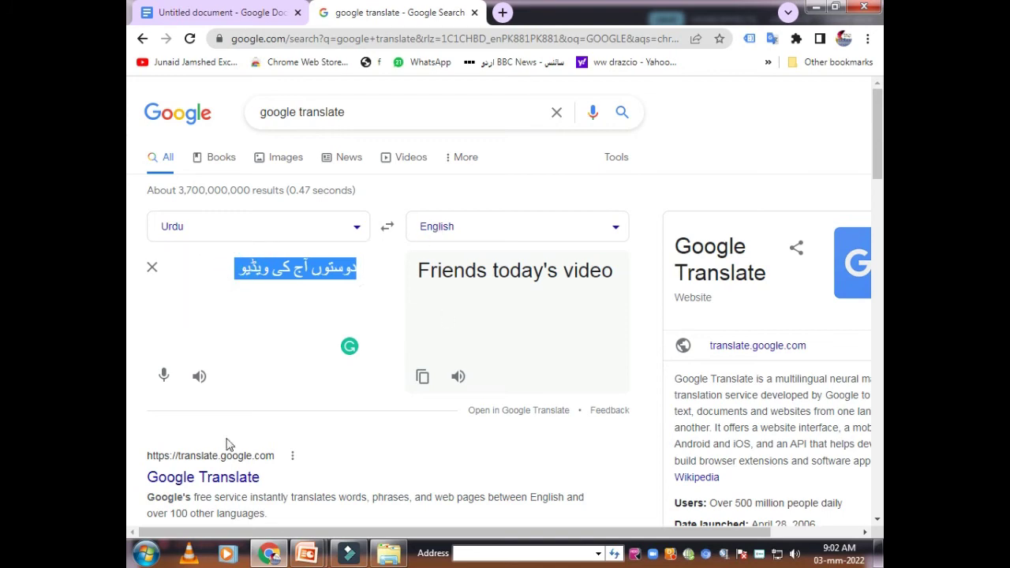
{"action": "left_click", "coordinate": [263, 307]}
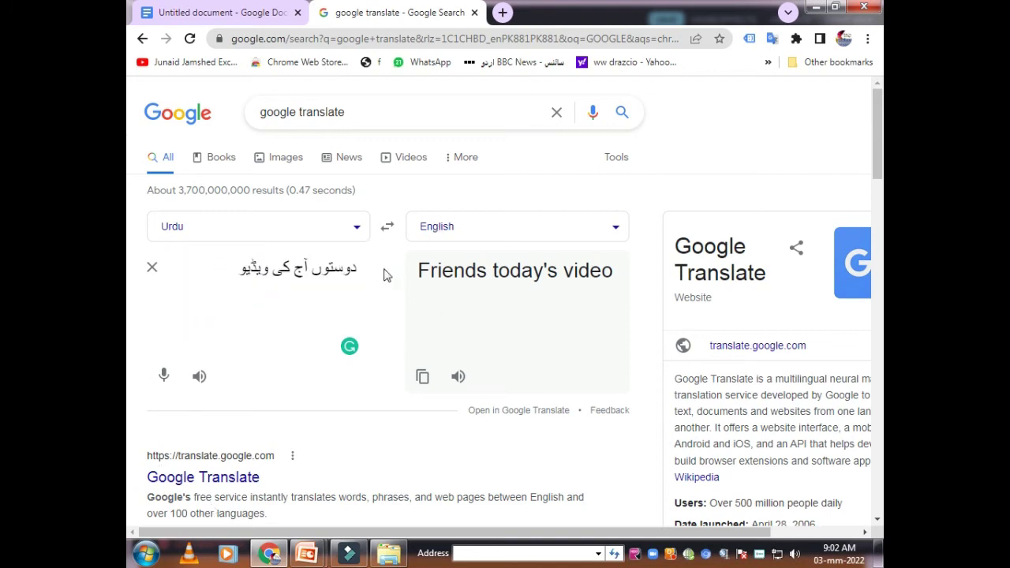
{"action": "triple_click", "coordinate": [228, 271]}
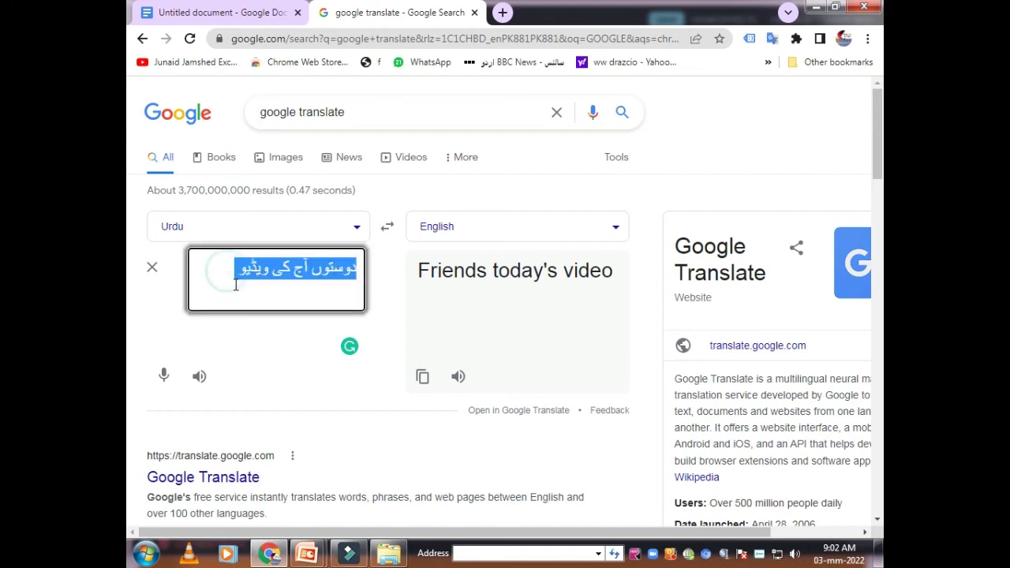
{"action": "left_click", "coordinate": [233, 286]}
{"action": "left_click", "coordinate": [229, 271]}
{"action": "left_click", "coordinate": [229, 272]}
{"action": "left_click", "coordinate": [311, 311]}
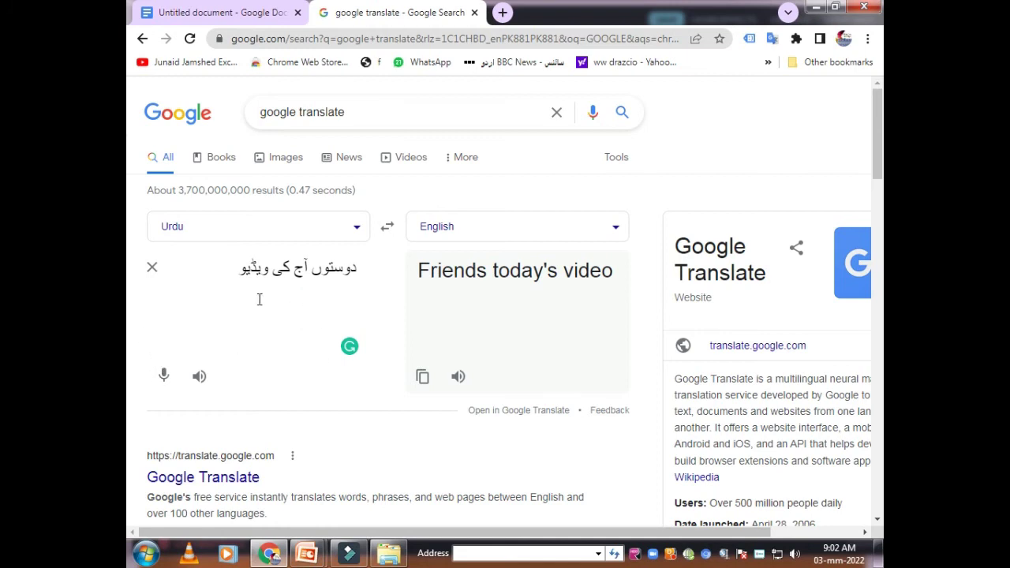
{"action": "triple_click", "coordinate": [227, 285]}
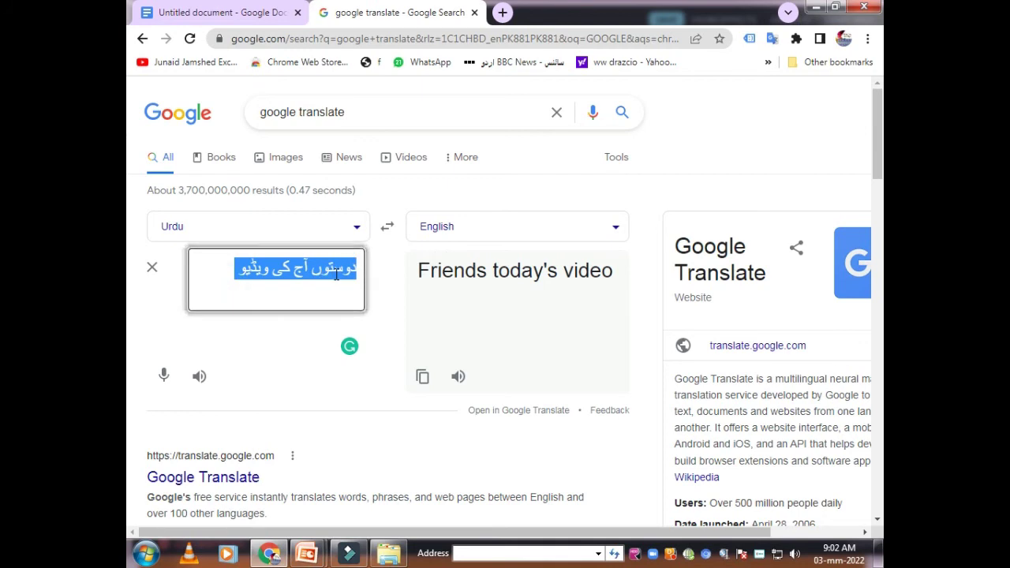
{"action": "key", "text": "ctrl+v"}
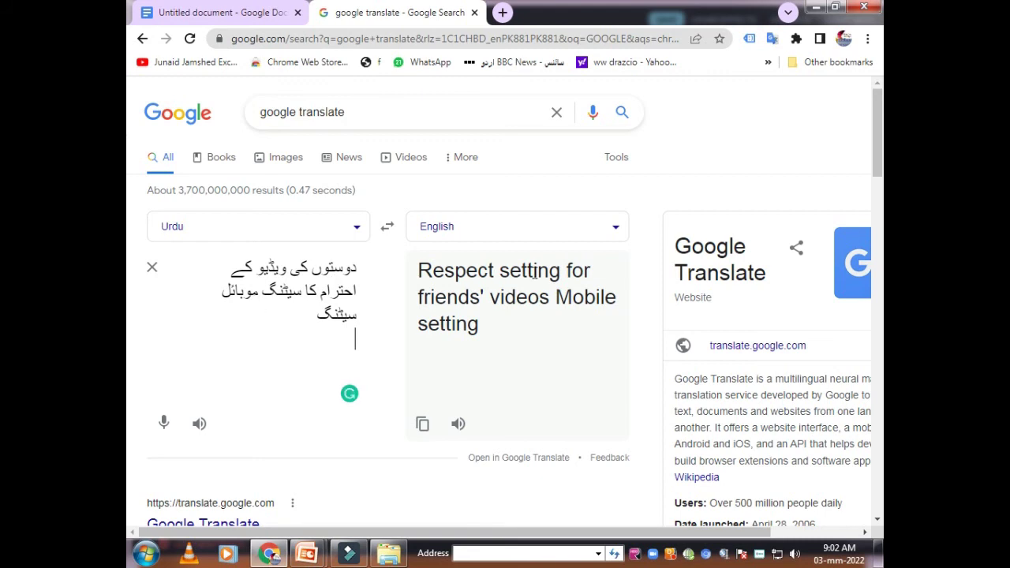
{"action": "left_click_drag", "start_coordinate": [420, 271], "coordinate": [634, 335]}
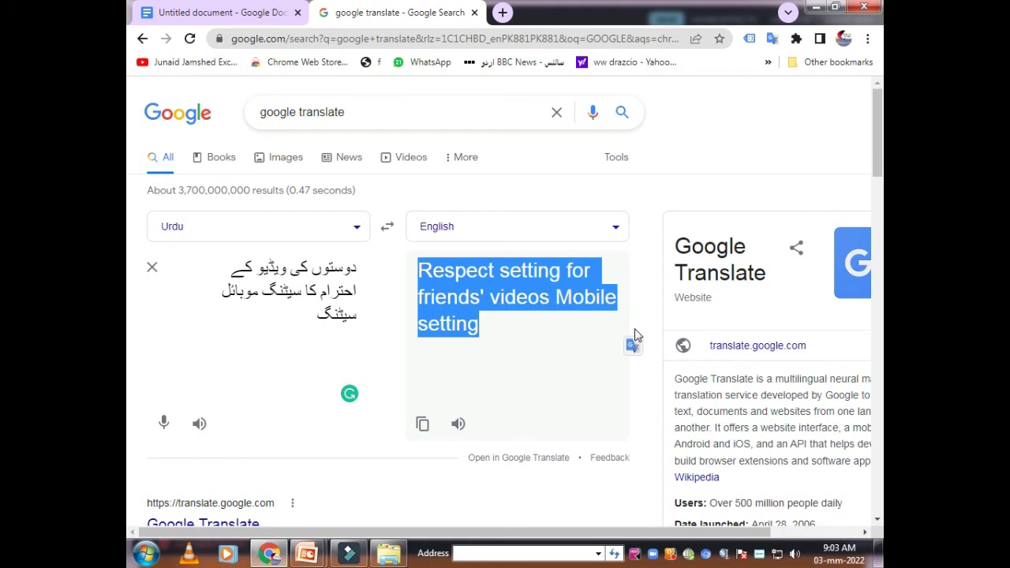
Switch to the PowerPoint slide show, review the slide on how to write video subtitles, and end the show.
{"action": "left_click", "coordinate": [186, 10]}
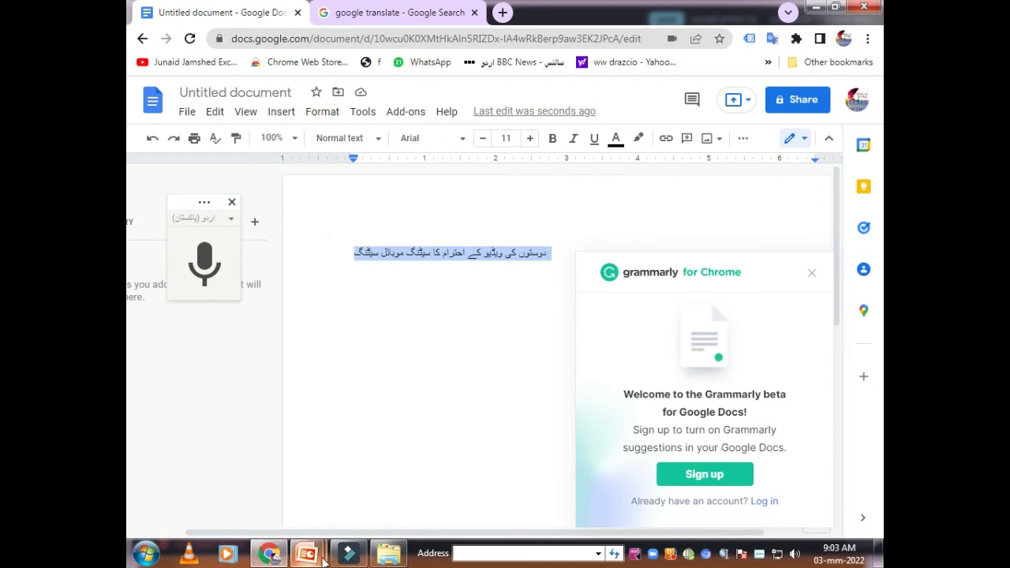
{"action": "mouse_move", "coordinate": [312, 559]}
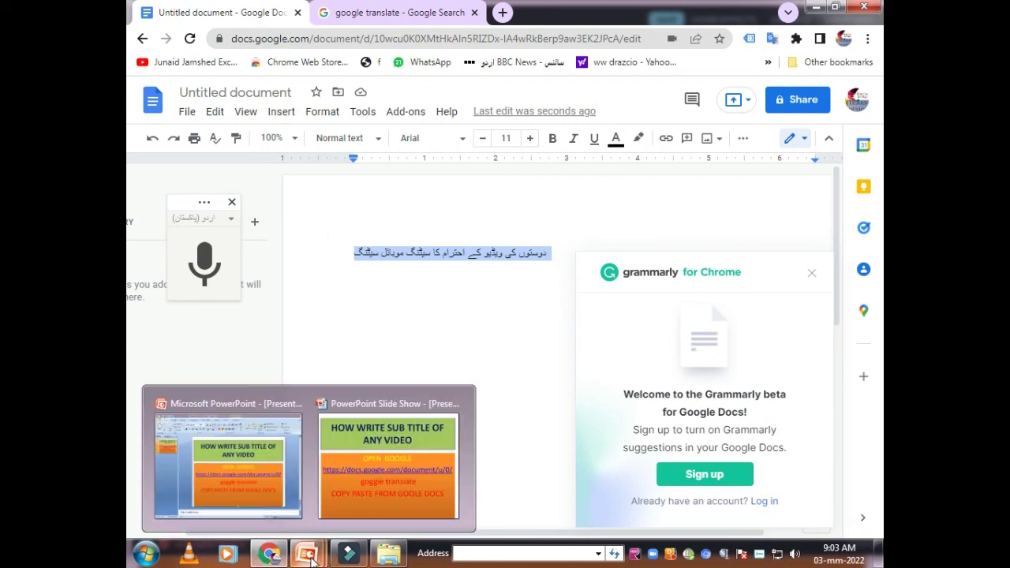
{"action": "left_click", "coordinate": [379, 481]}
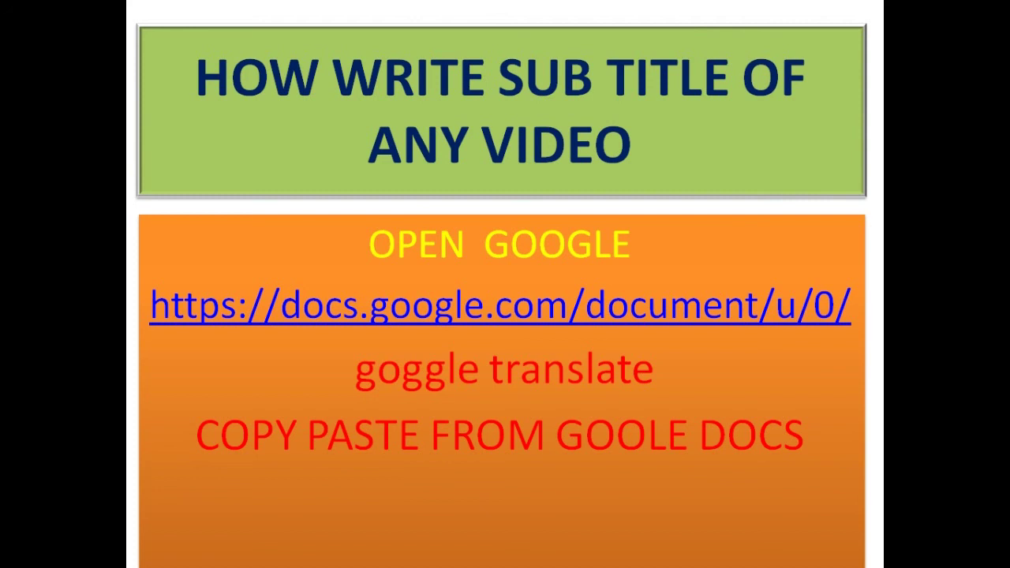
{"action": "key", "text": "Escape"}
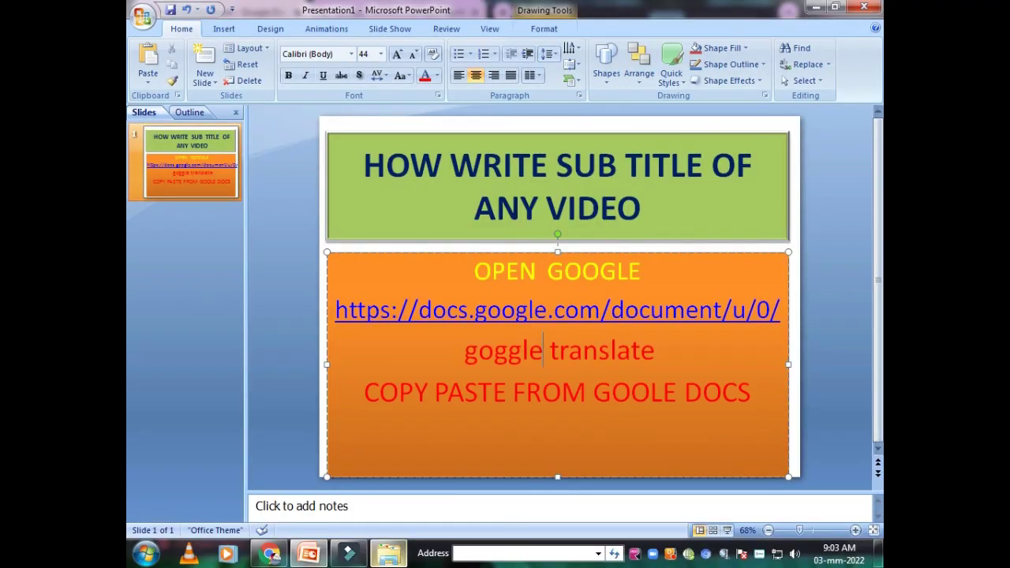
Return to the Google Docs document and set the voice typing language to English (Australia).
{"action": "left_click", "coordinate": [270, 554]}
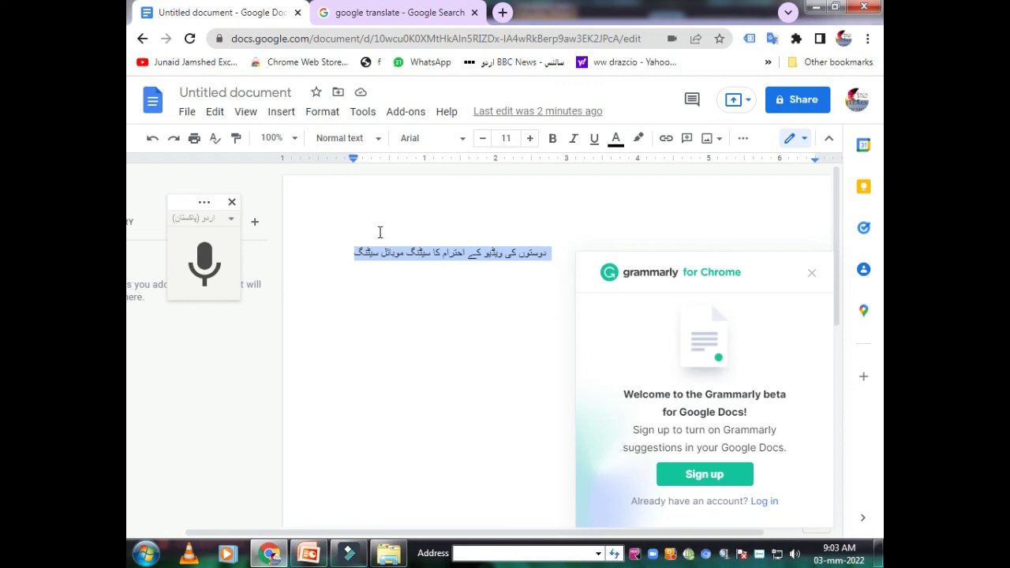
{"action": "left_click", "coordinate": [232, 222]}
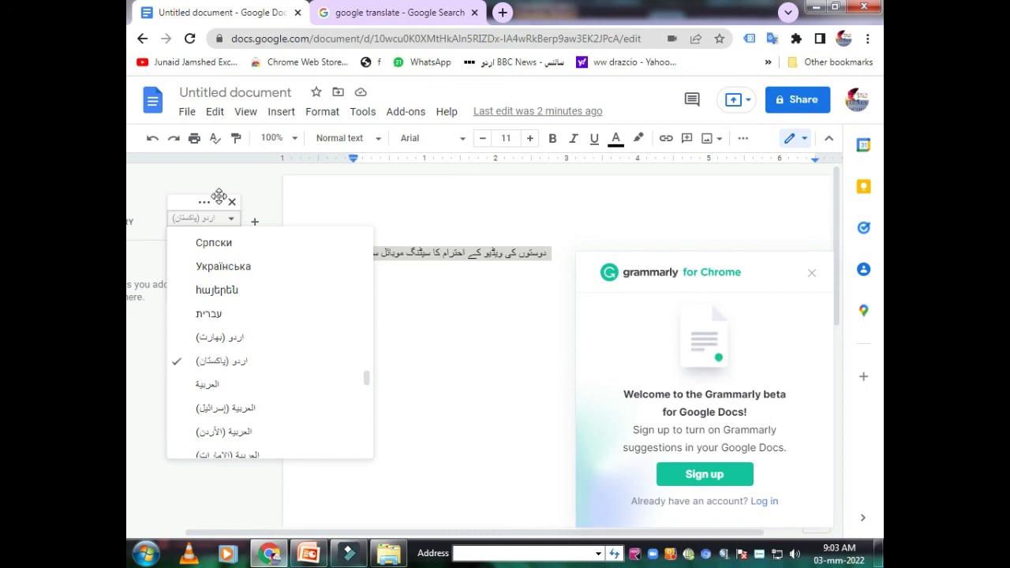
{"action": "scroll", "coordinate": [226, 241], "scroll_direction": "down", "scroll_amount": 3}
{"action": "scroll", "coordinate": [230, 252], "scroll_direction": "up", "scroll_amount": 5}
{"action": "scroll", "coordinate": [230, 251], "scroll_direction": "up", "scroll_amount": 12}
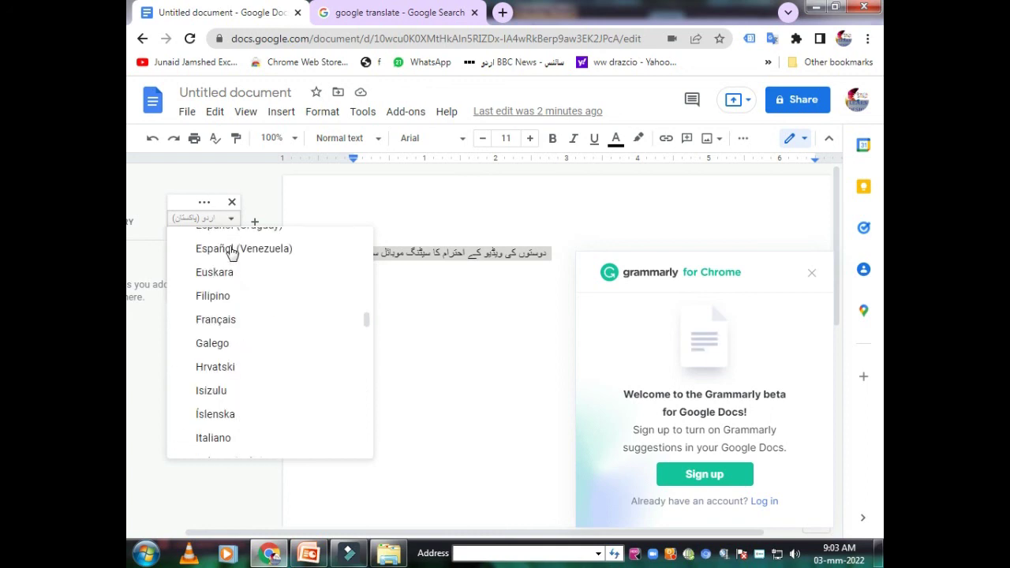
{"action": "scroll", "coordinate": [230, 253], "scroll_direction": "up", "scroll_amount": 4}
{"action": "scroll", "coordinate": [230, 251], "scroll_direction": "up", "scroll_amount": 5}
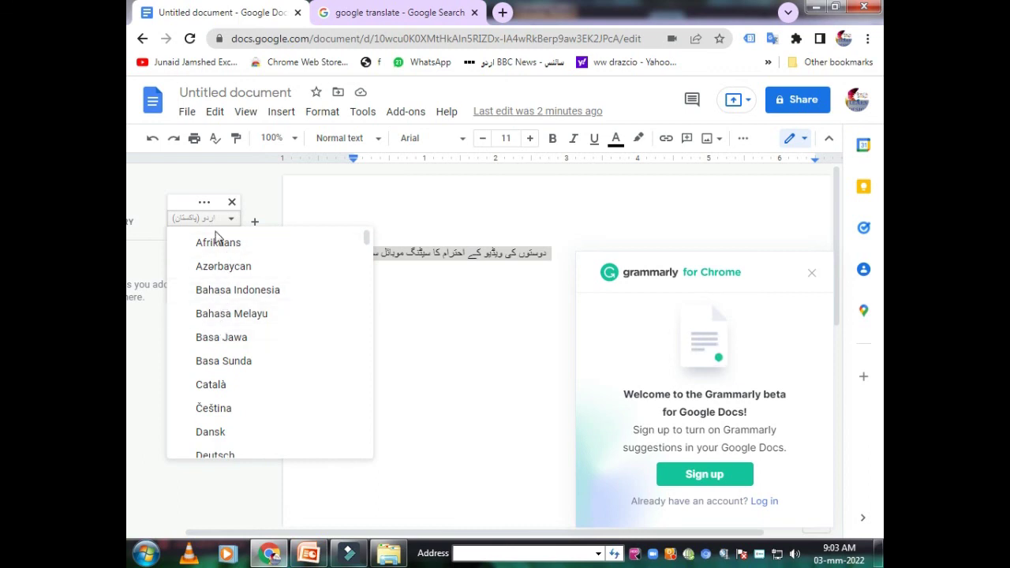
{"action": "scroll", "coordinate": [219, 261], "scroll_direction": "down", "scroll_amount": 3}
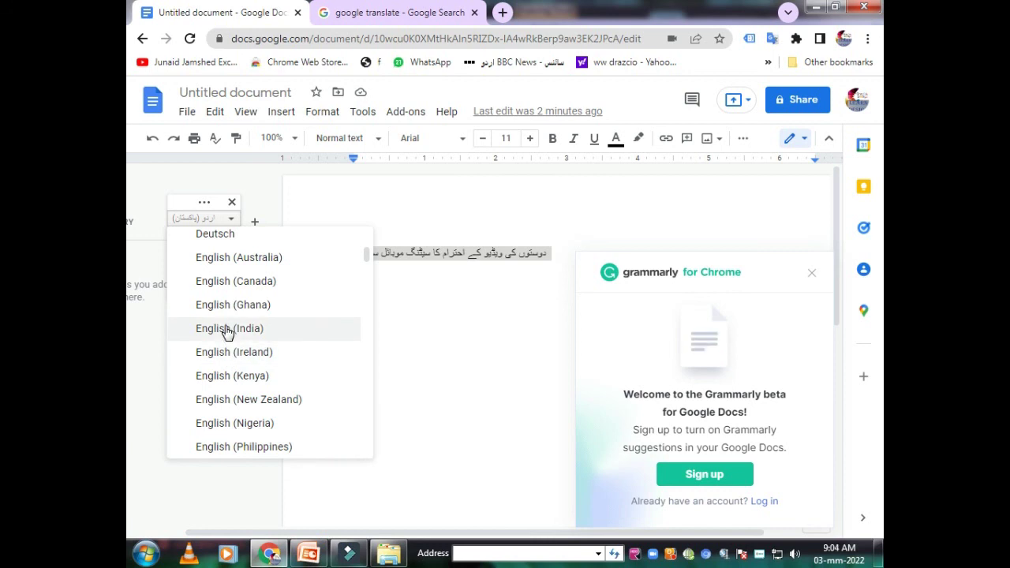
{"action": "left_click", "coordinate": [217, 260]}
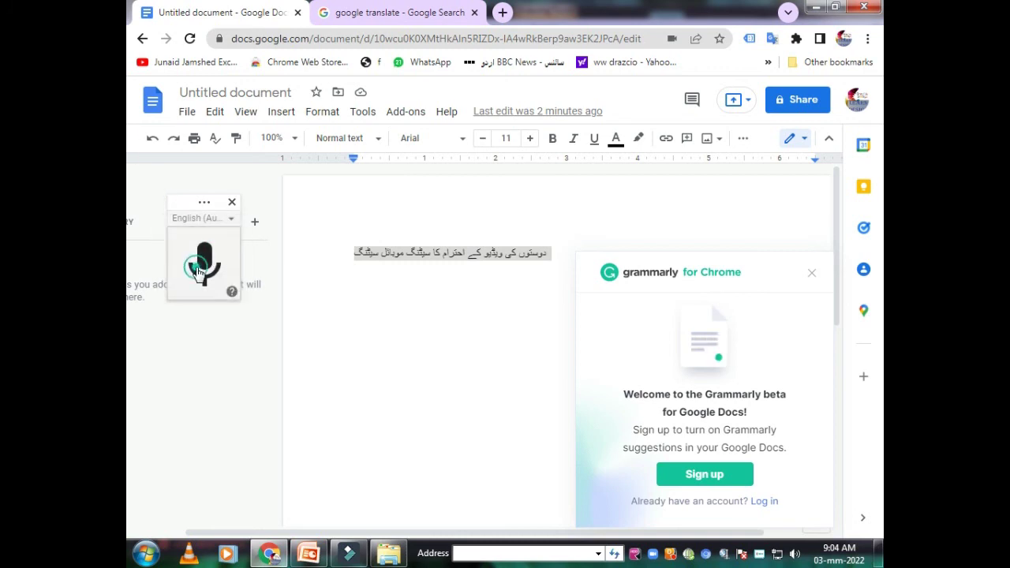
Delete the selected Urdu sentence and dictate "Hello friend New" by voice typing.
{"action": "left_click", "coordinate": [201, 269]}
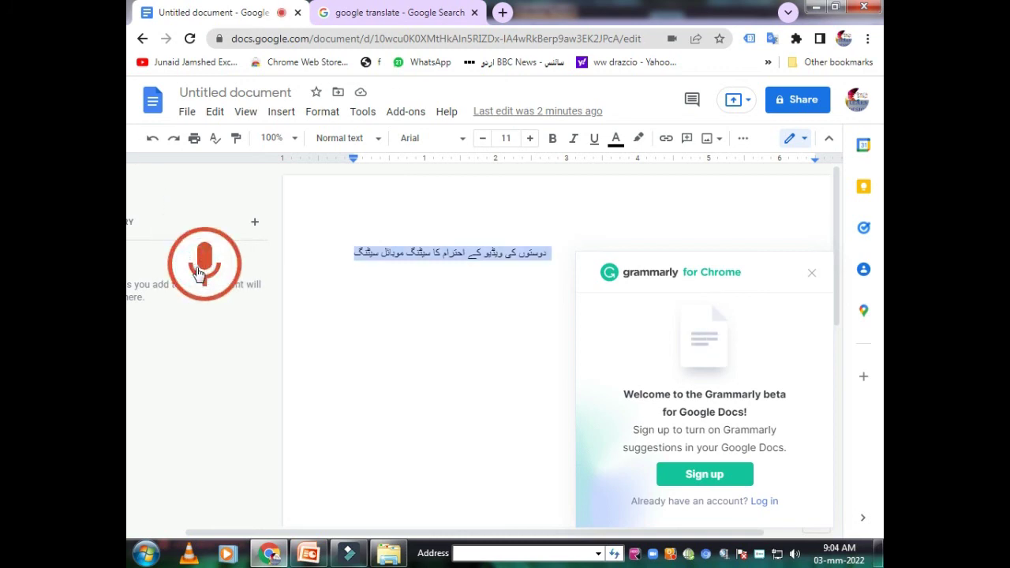
{"action": "key", "text": "BackSpace"}
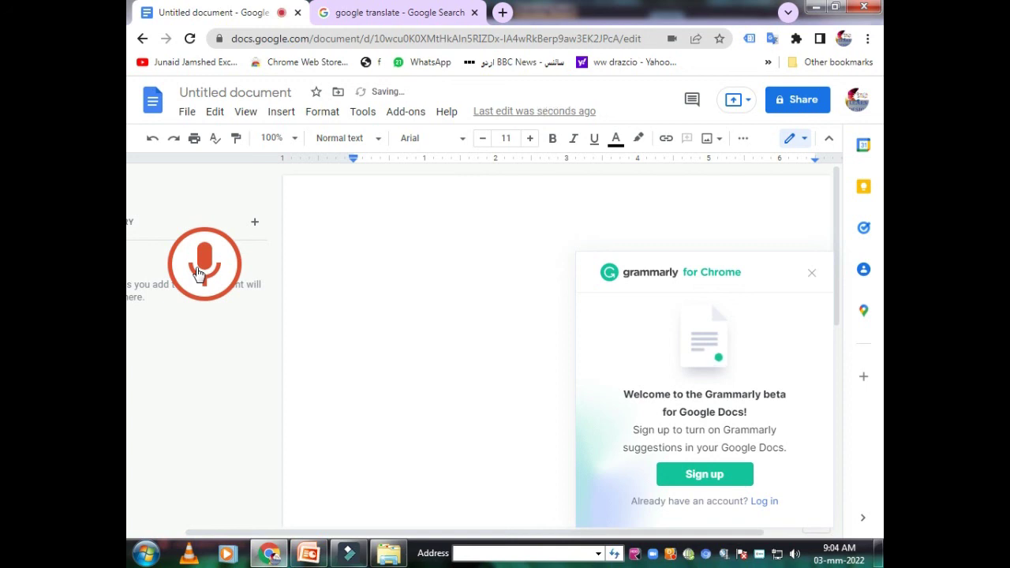
{"action": "left_click", "coordinate": [202, 269]}
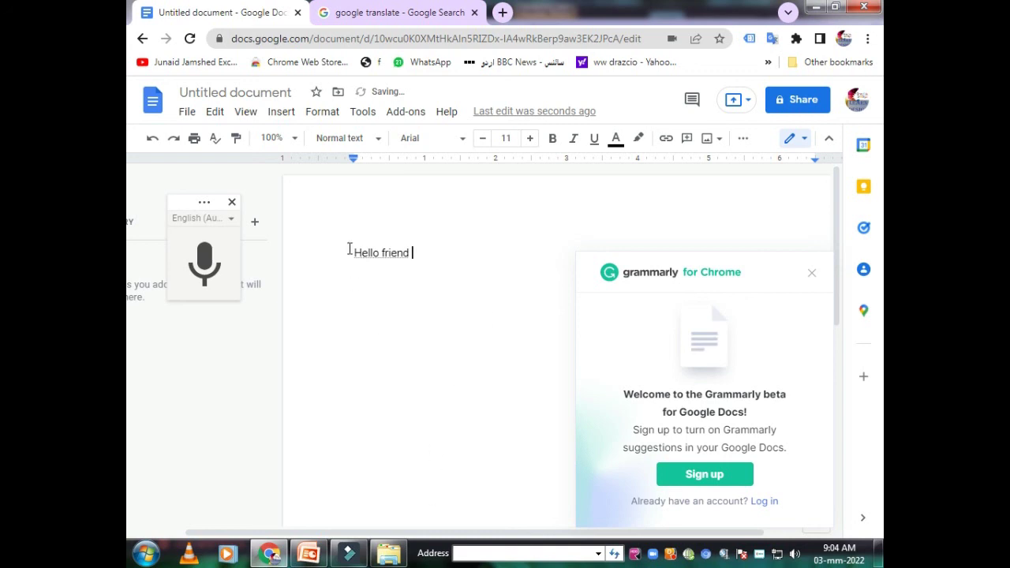
{"action": "left_click", "coordinate": [223, 273]}
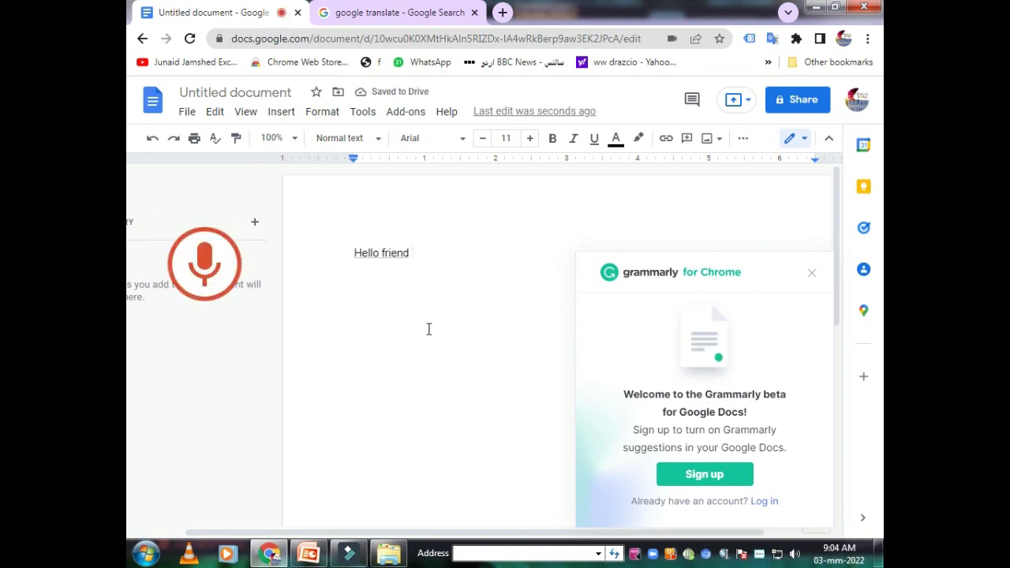
{"action": "left_click", "coordinate": [203, 266]}
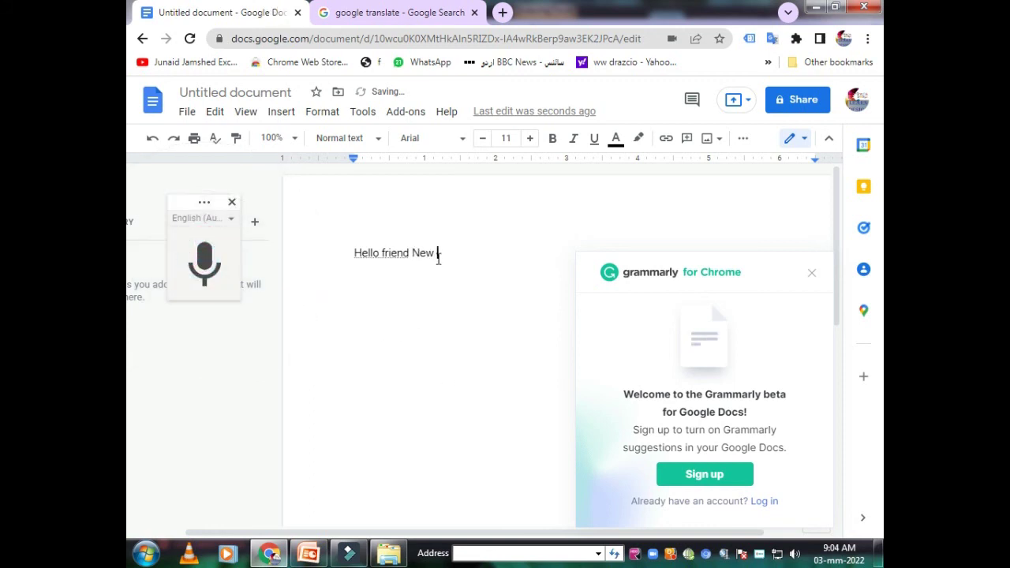
Delete the dictated English text and try voice typing again with the language set to English (India).
{"action": "left_click_drag", "start_coordinate": [437, 253], "coordinate": [292, 260]}
{"action": "key", "text": "BackSpace"}
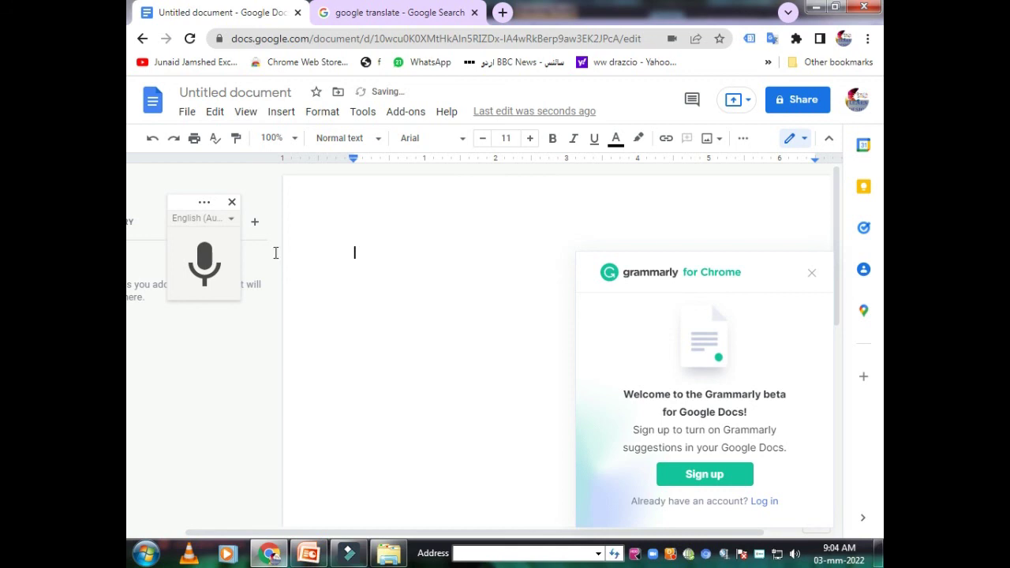
{"action": "left_click", "coordinate": [211, 263]}
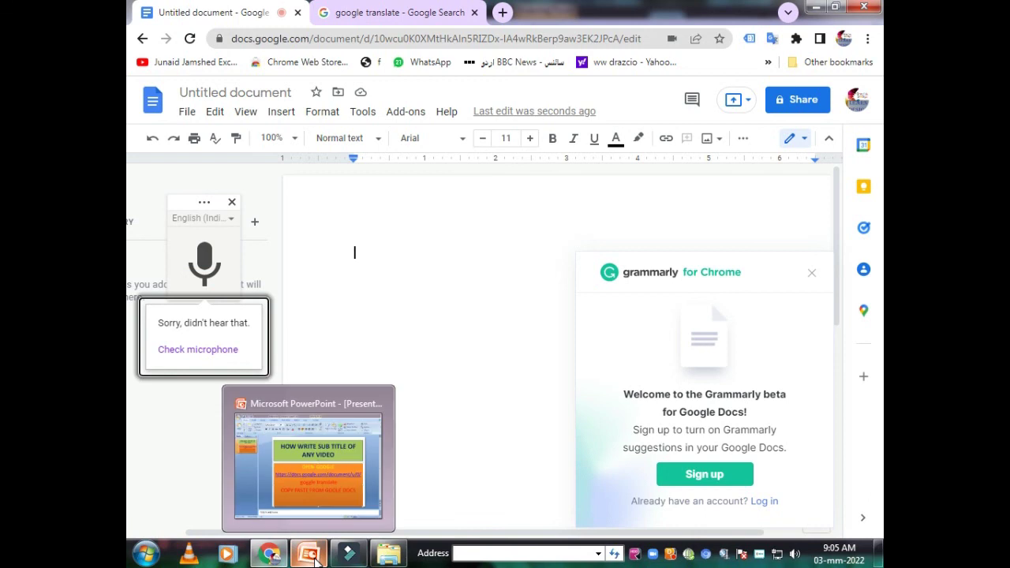
Switch to the PowerPoint presentation about writing video subtitles.
{"action": "left_click", "coordinate": [312, 557]}
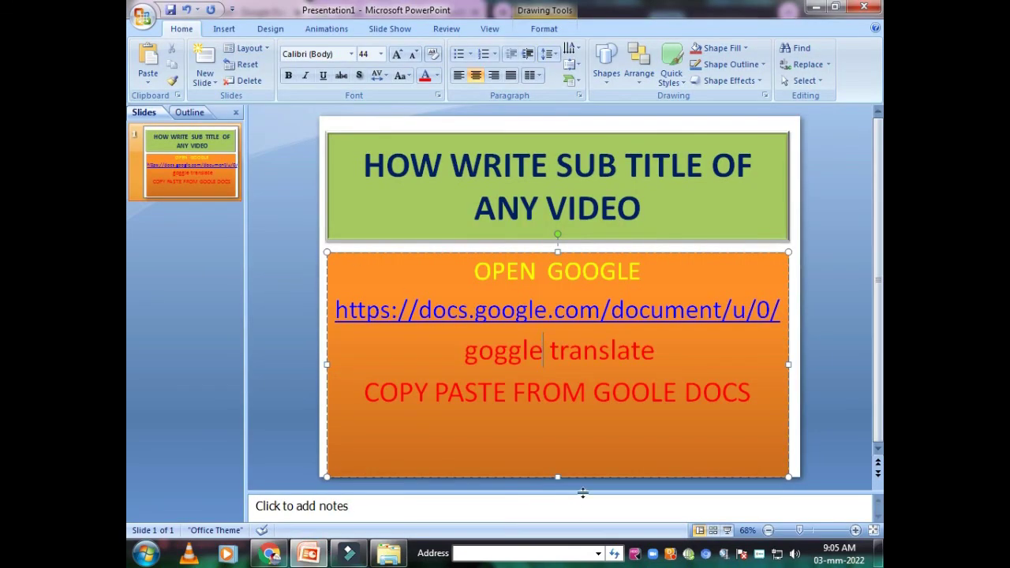